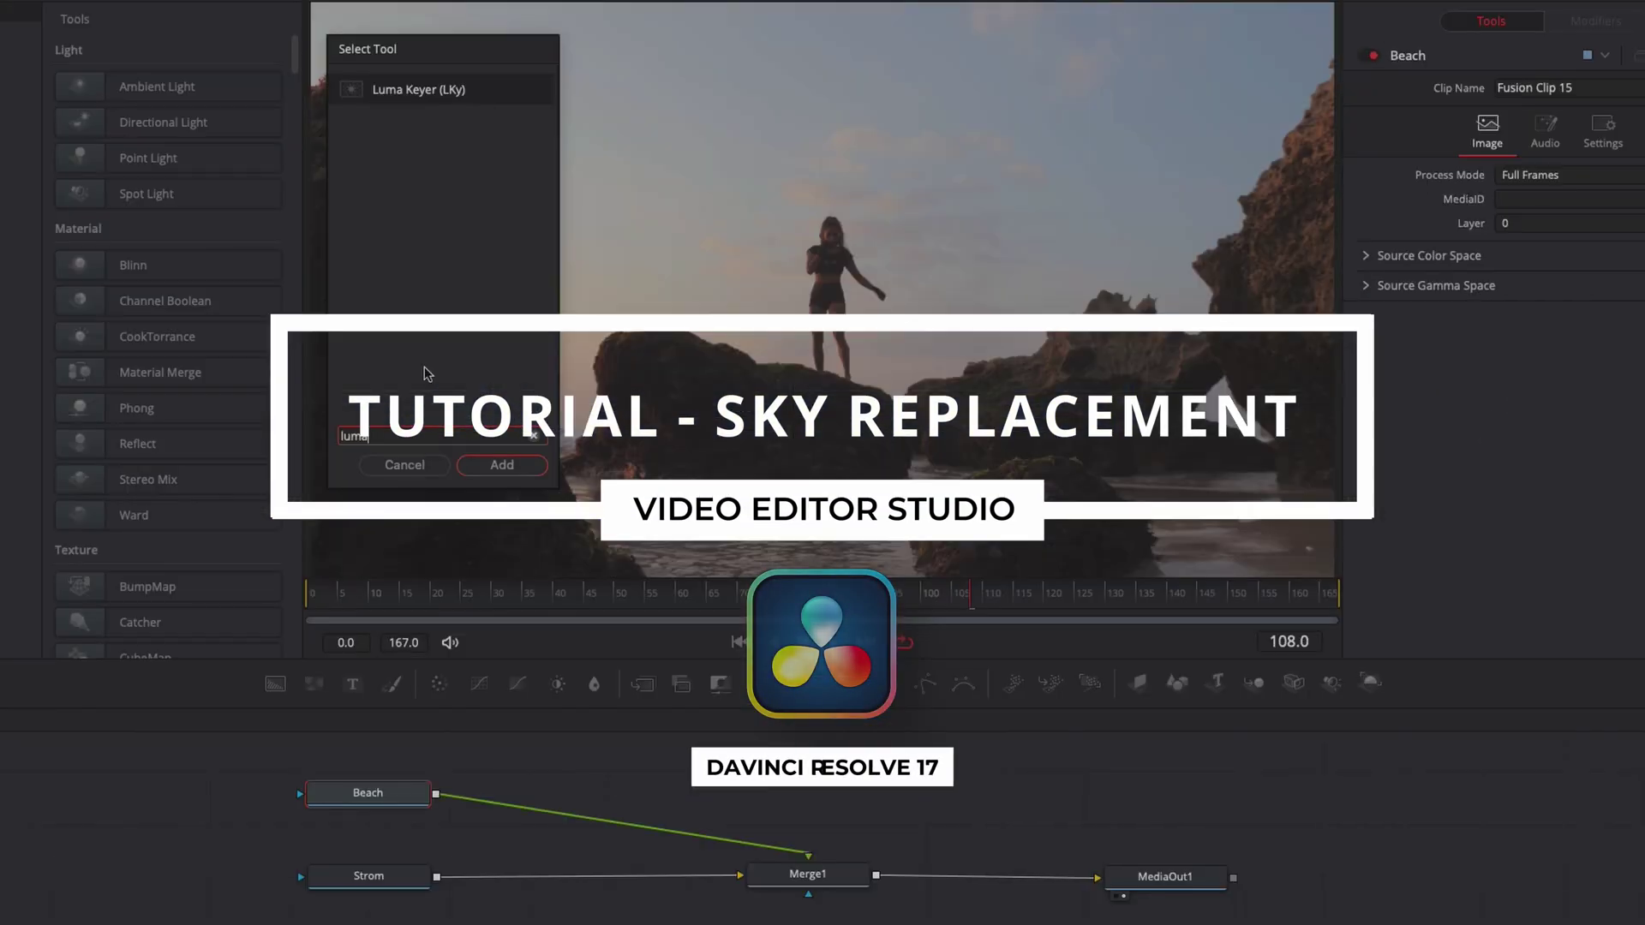
Preview the storm-clouds and beach clips, leaving the playhead on the beach clip at 01:00:05:00.
{"action": "key", "text": "Return"}
{"action": "left_click", "coordinate": [540, 805]}
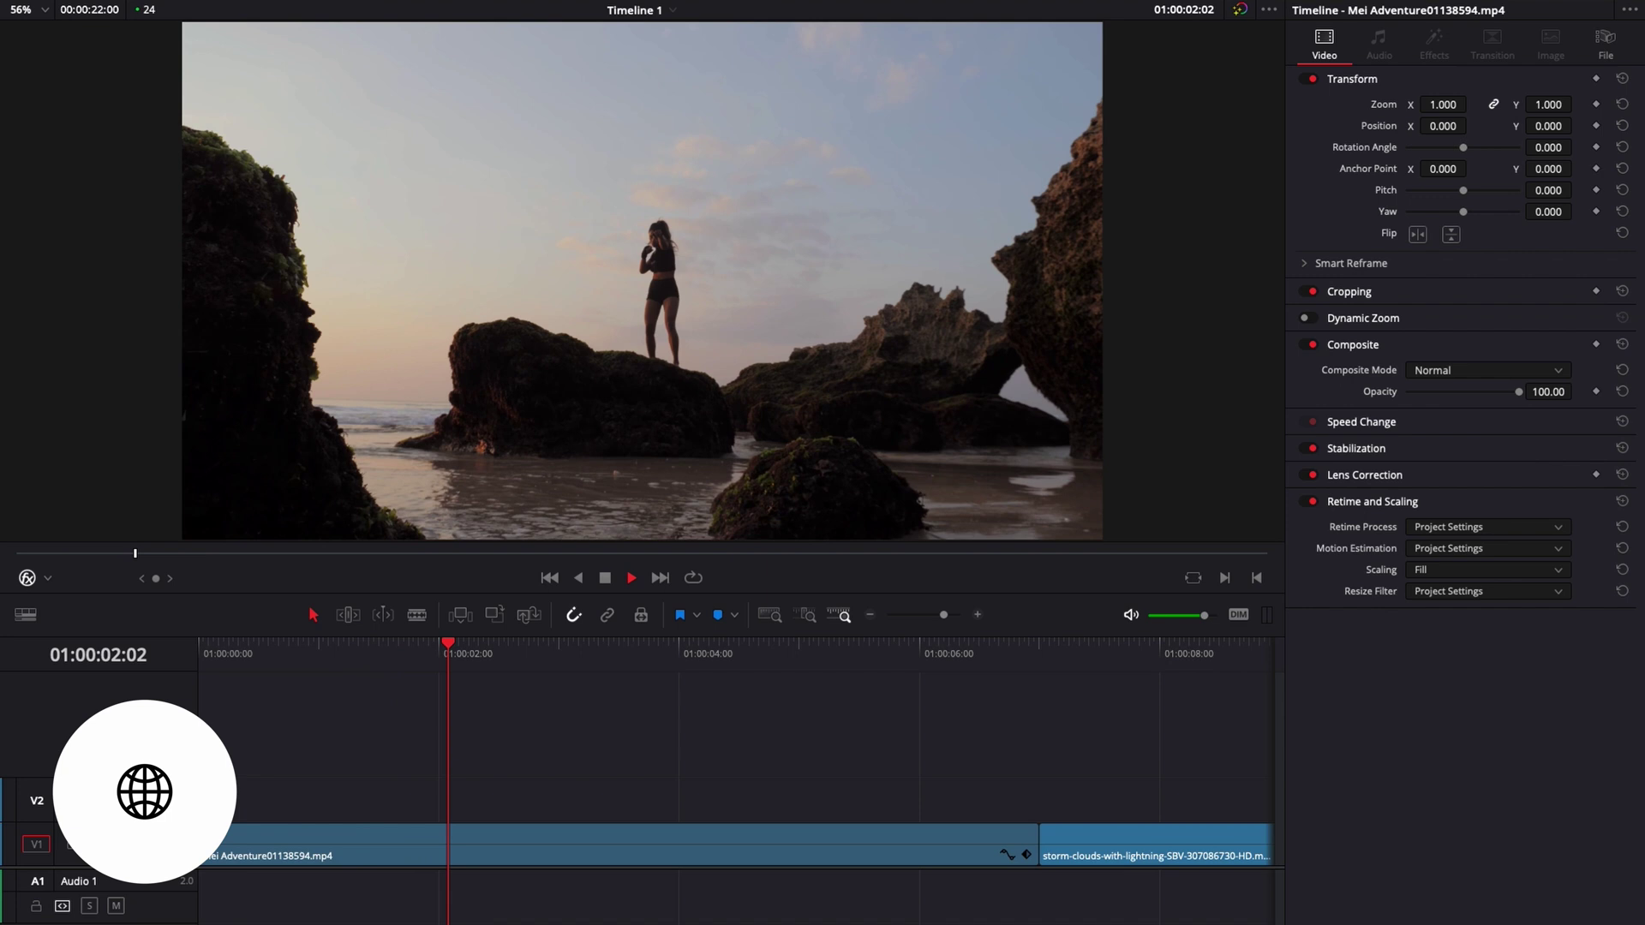
{"action": "key", "text": "space"}
{"action": "left_click", "coordinate": [1104, 651]}
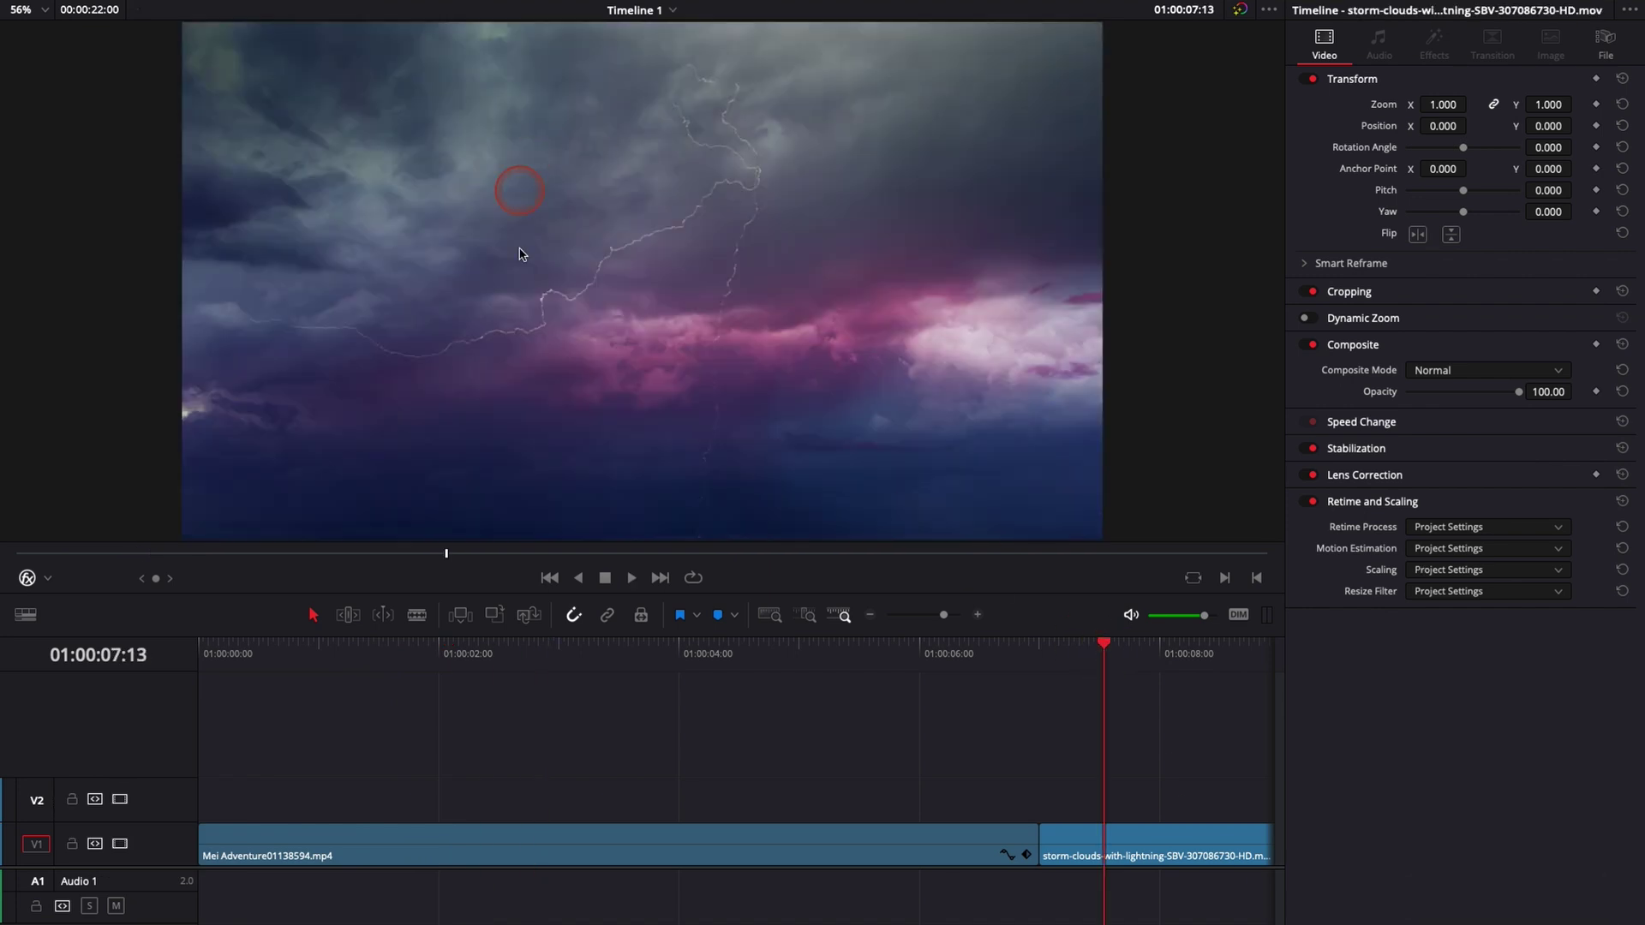
{"action": "left_click", "coordinate": [833, 653]}
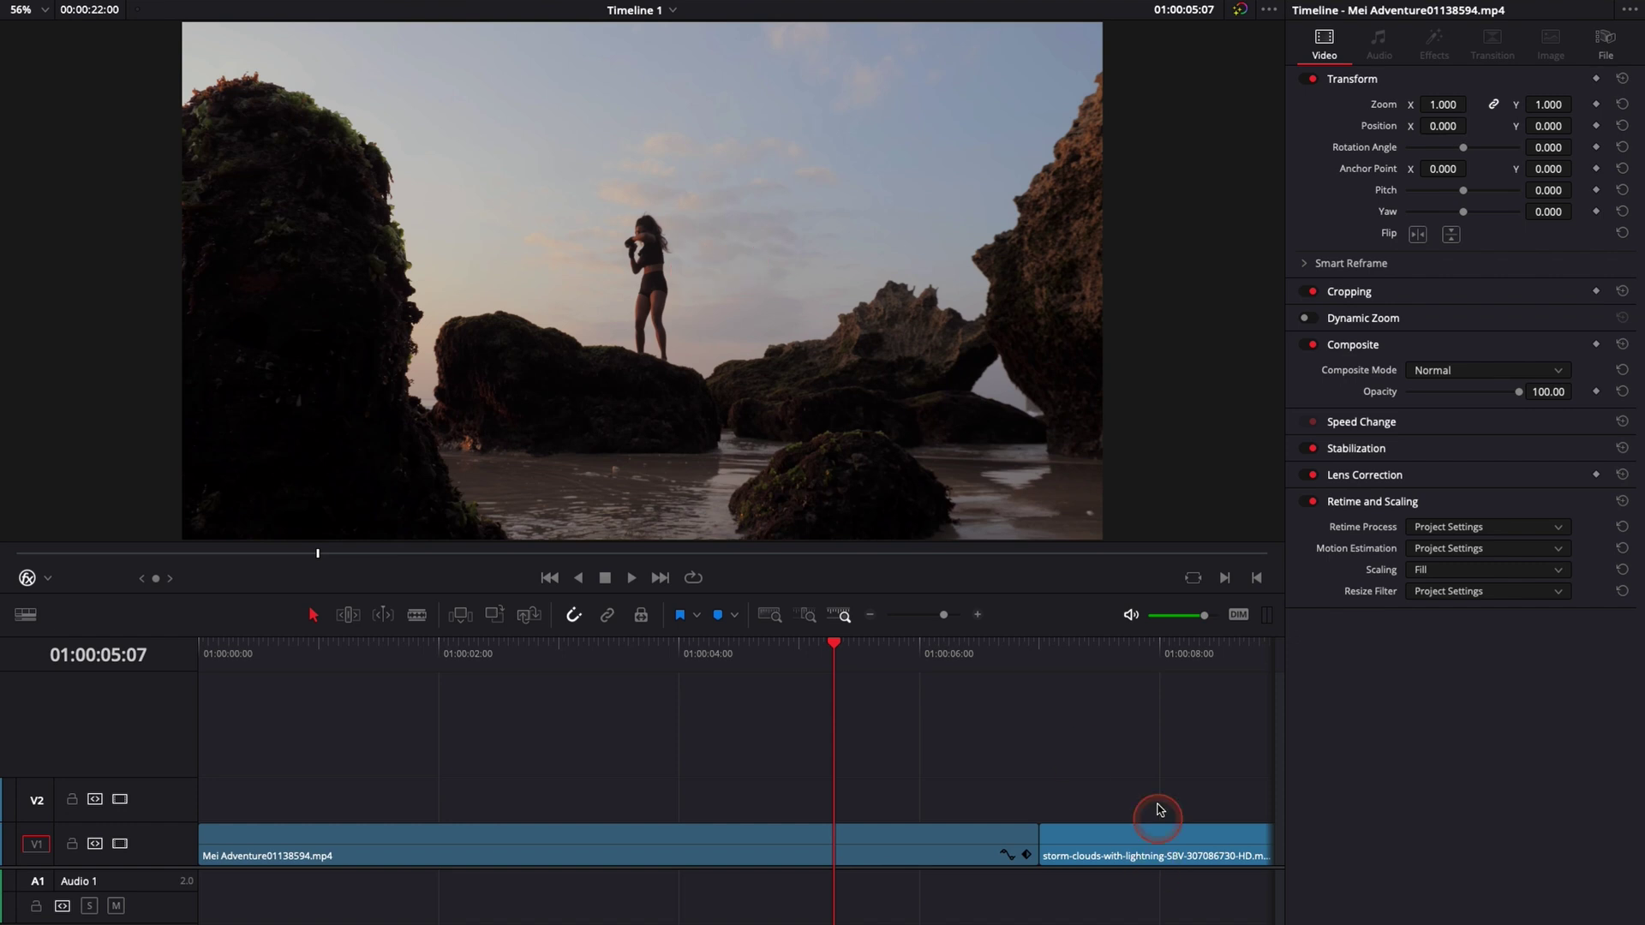
{"action": "left_click", "coordinate": [1128, 654]}
{"action": "left_click", "coordinate": [798, 649]}
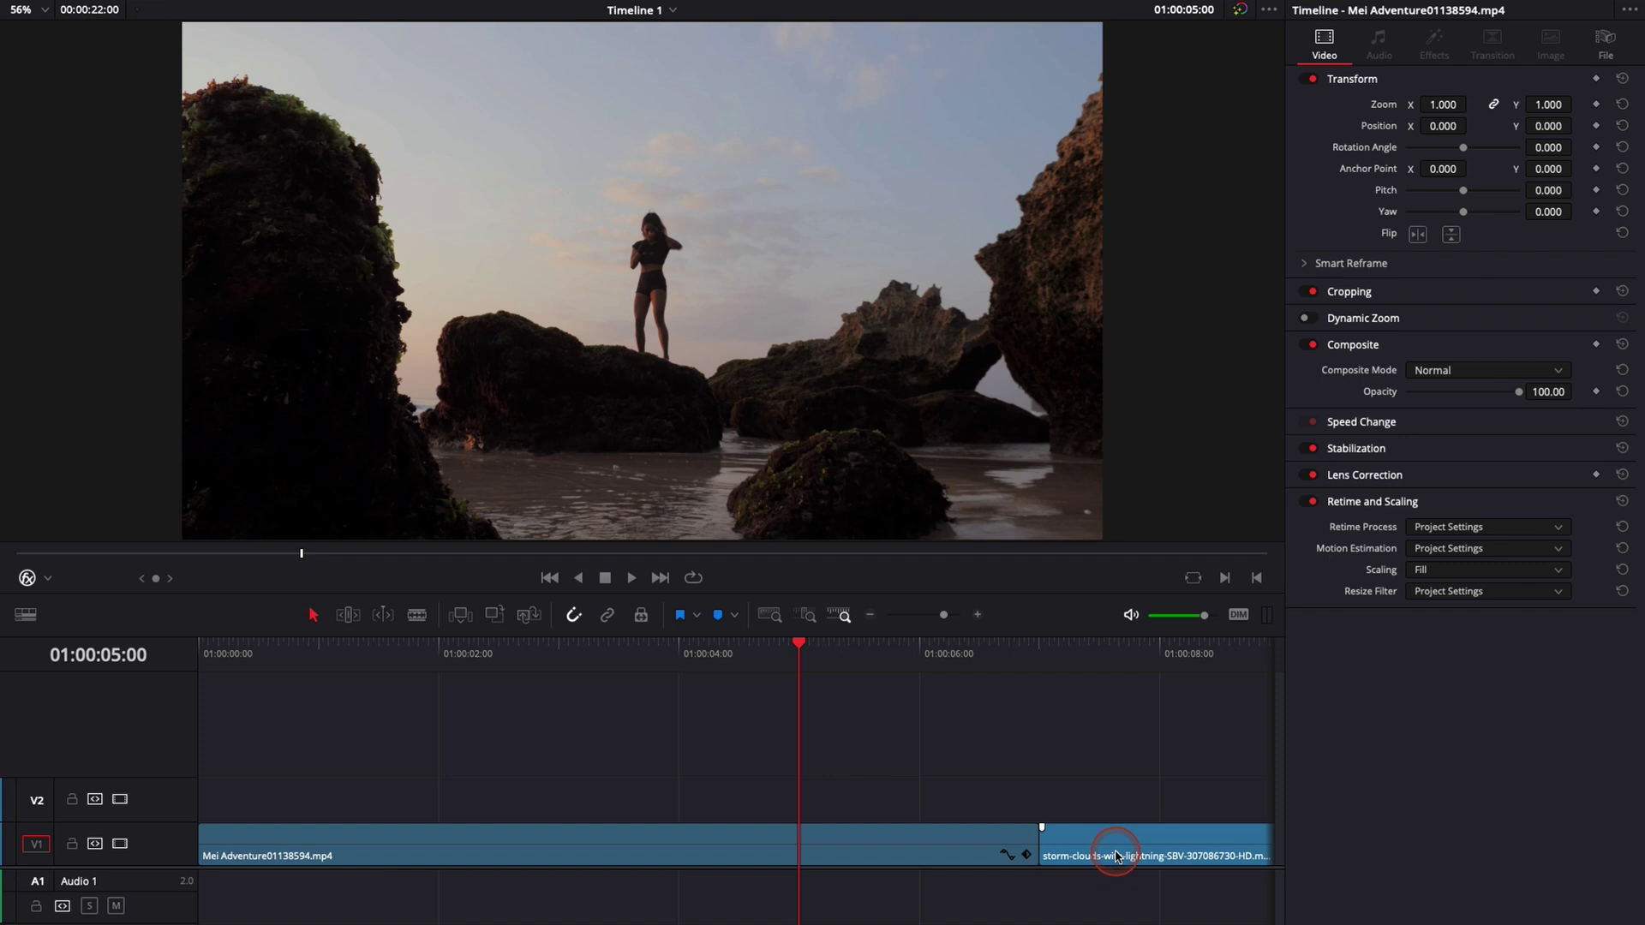
Place the storm-clouds clip on V2 at the start and trim it at 01:00:07:00 to match the beach clip.
{"action": "left_click_drag", "start_coordinate": [1115, 856], "coordinate": [250, 806]}
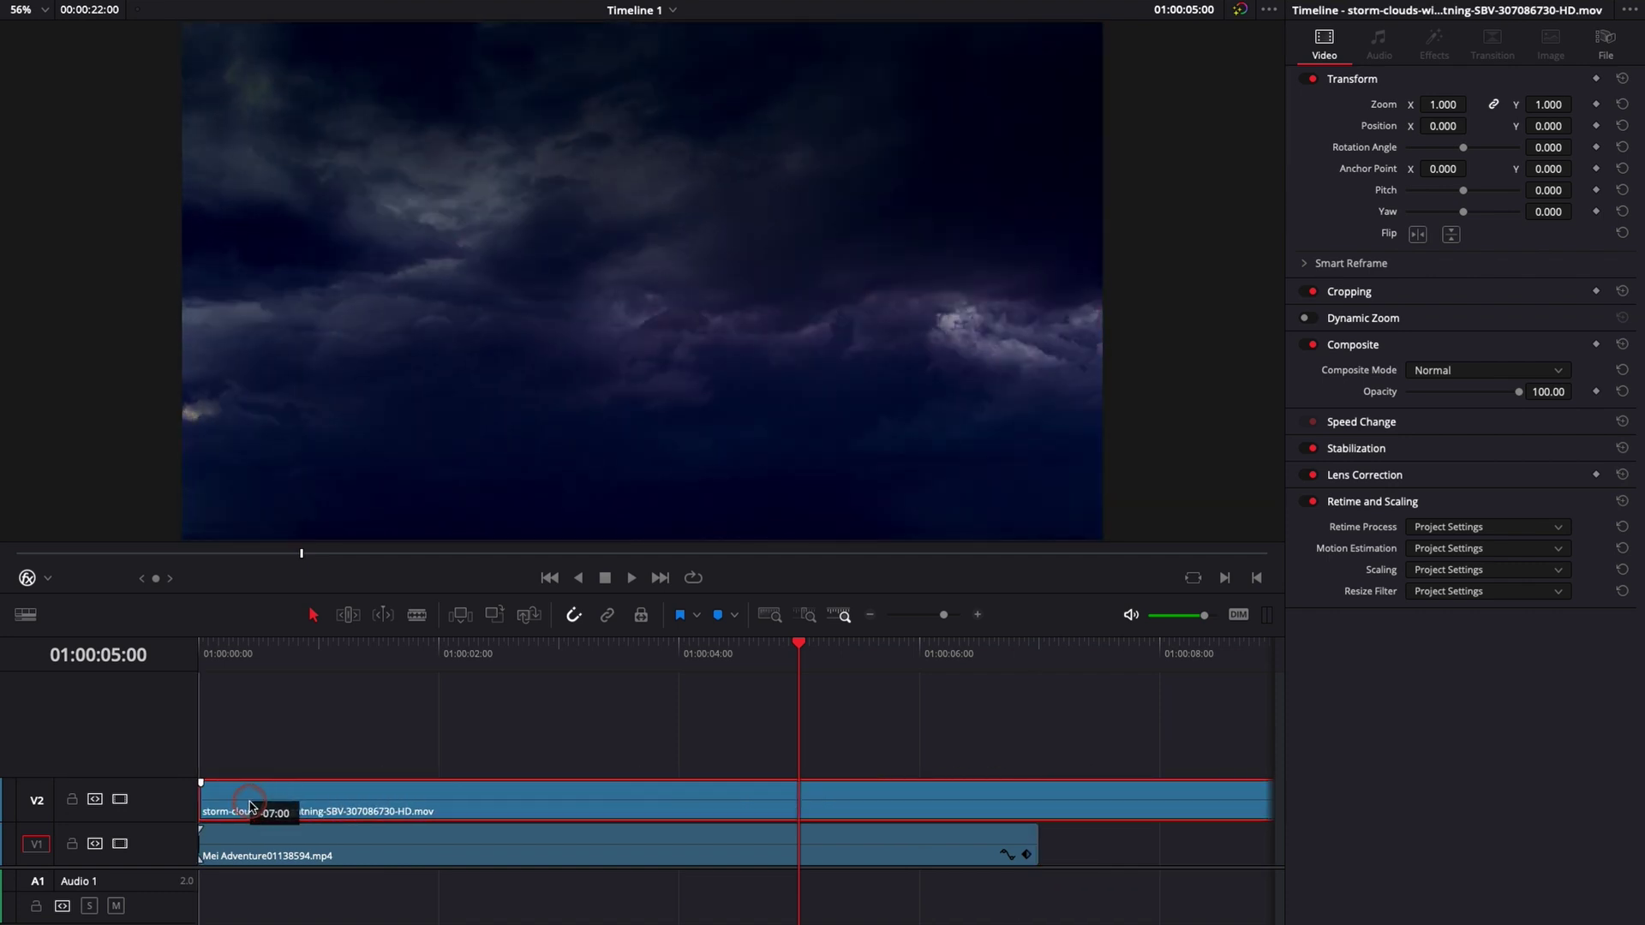
{"action": "left_click", "coordinate": [1037, 651]}
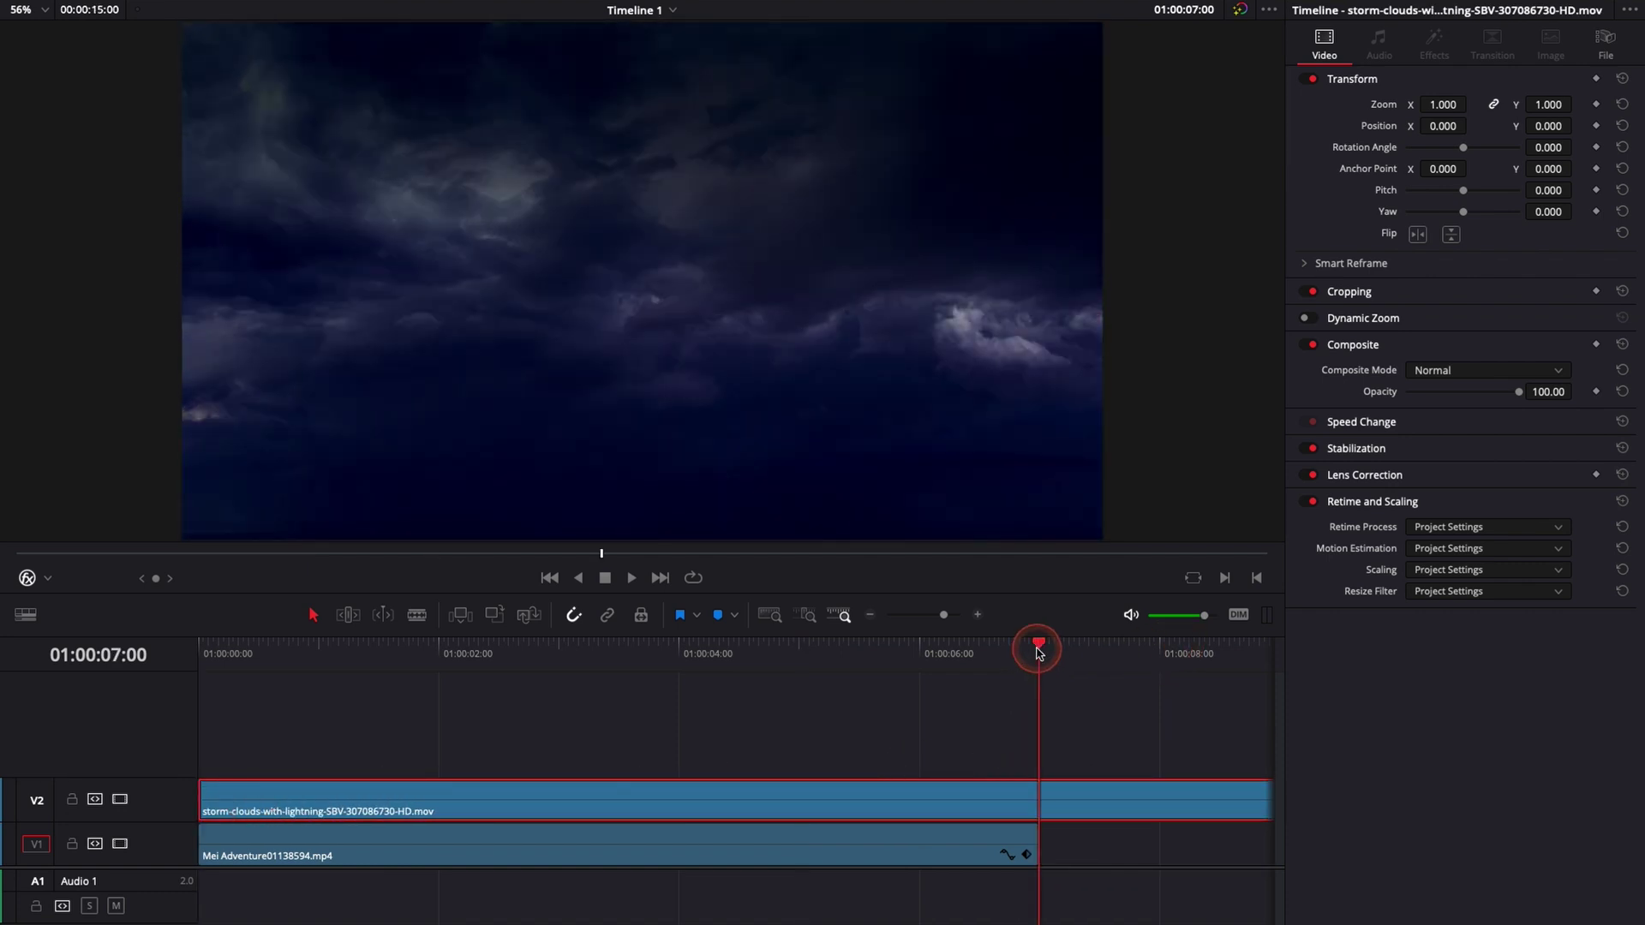
{"action": "key", "text": "ctrl+b"}
{"action": "left_click", "coordinate": [1113, 801]}
{"action": "key", "text": "BackSpace"}
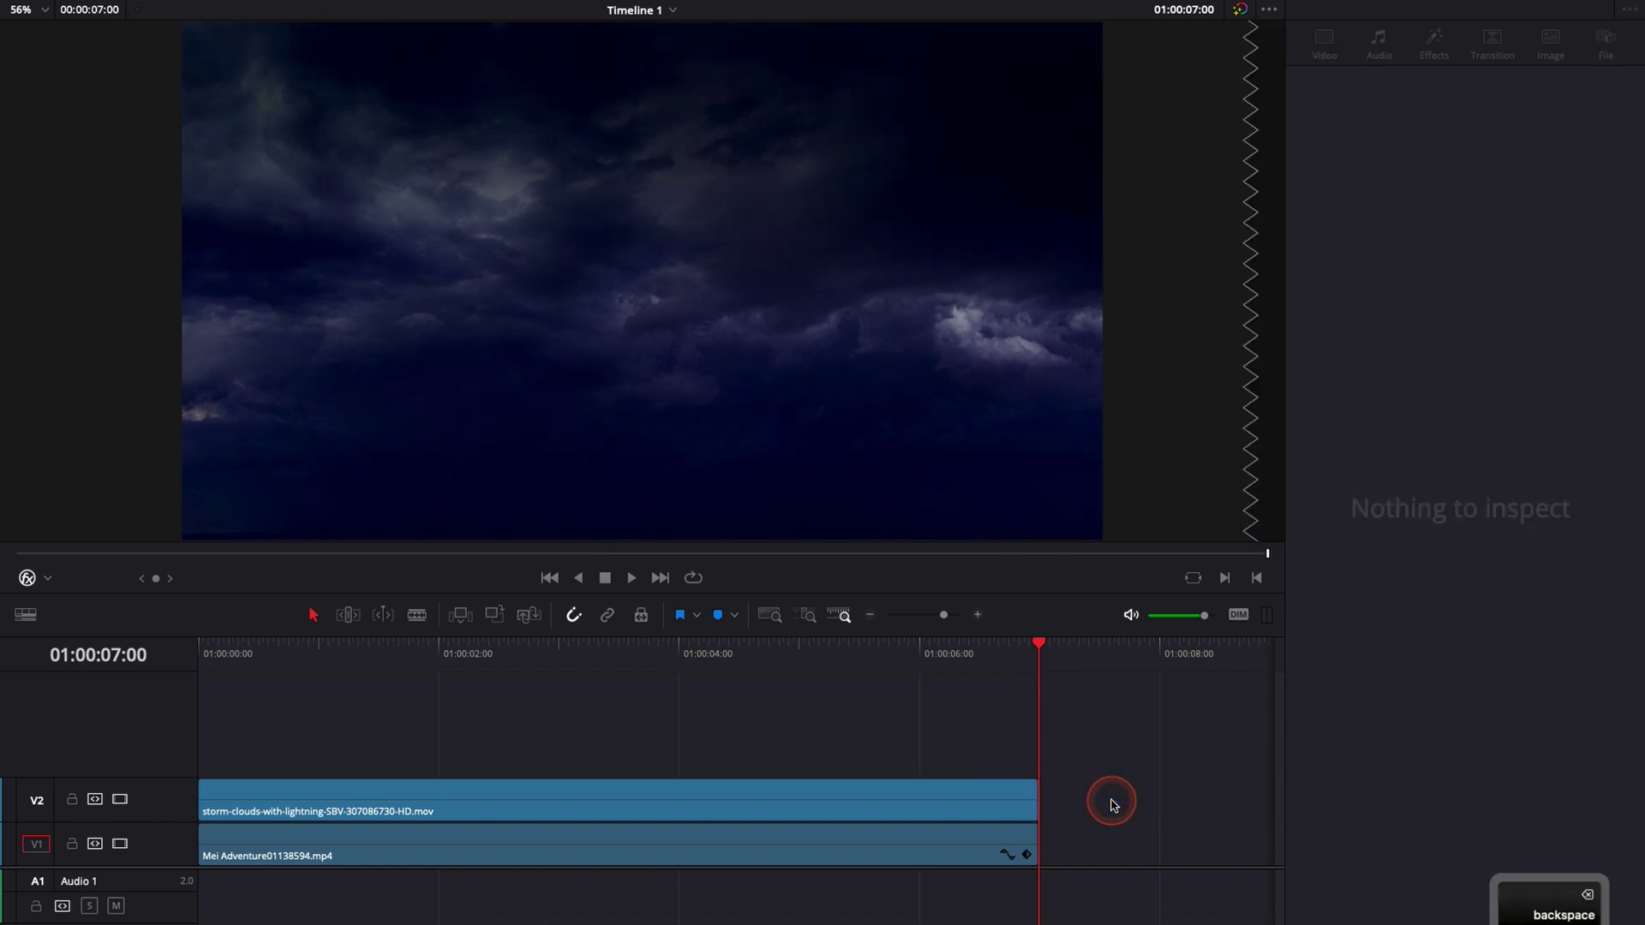
Combine both stacked clips into a new Fusion clip and scrub through it.
{"action": "left_click_drag", "start_coordinate": [442, 669], "coordinate": [556, 848]}
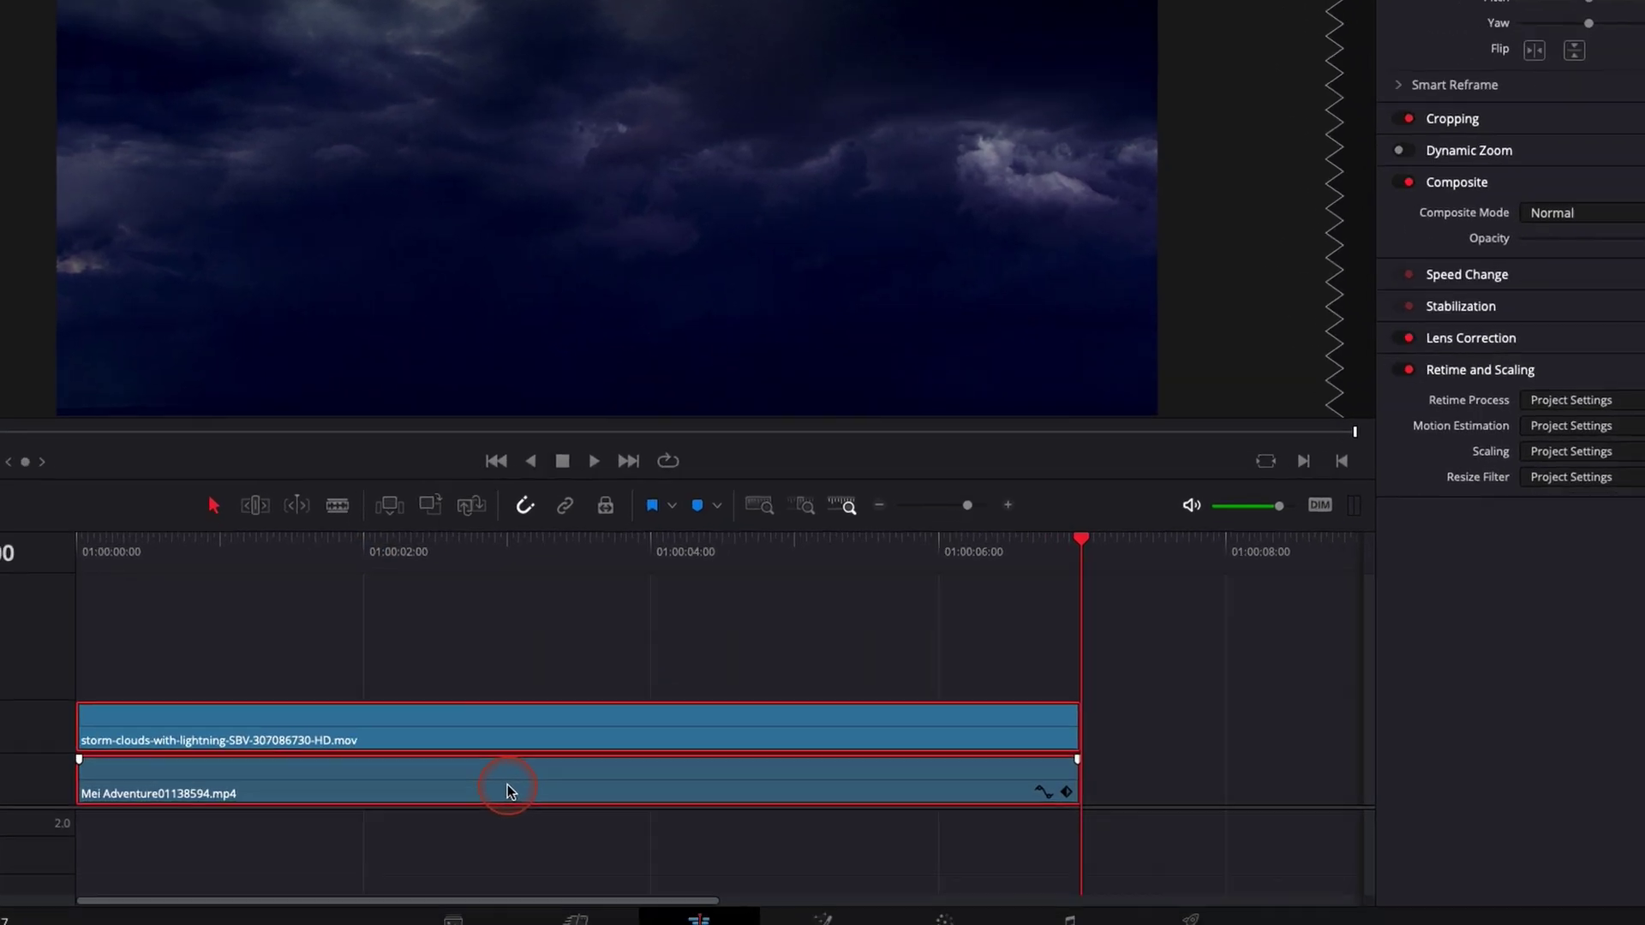
{"action": "right_click", "coordinate": [560, 847]}
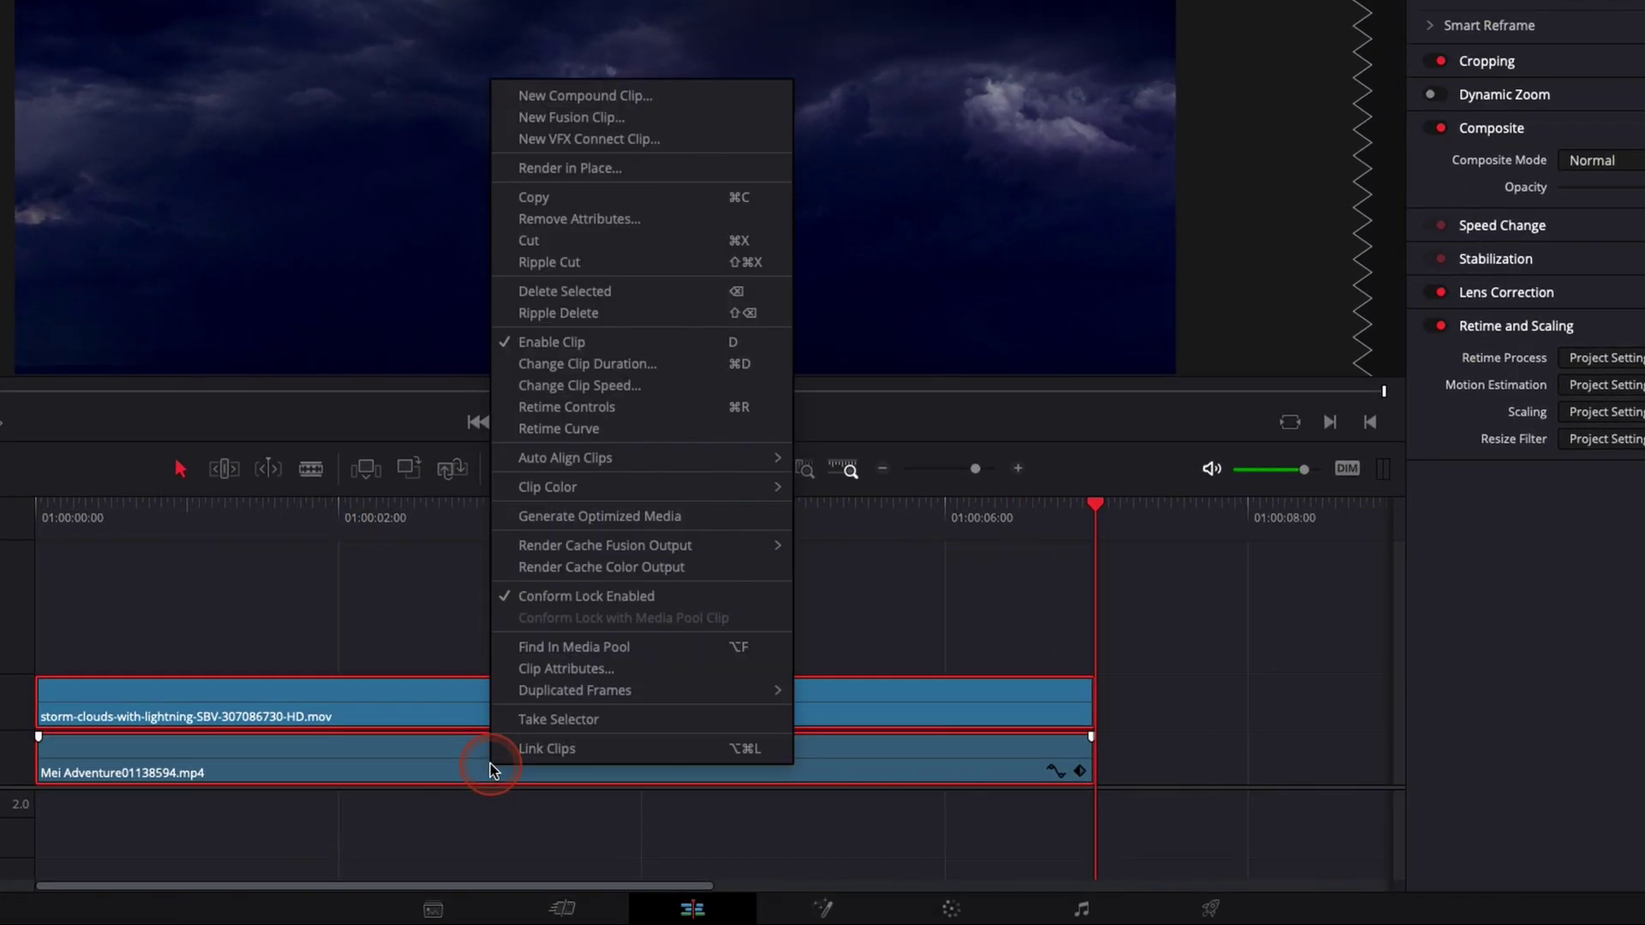
{"action": "left_click", "coordinate": [554, 120]}
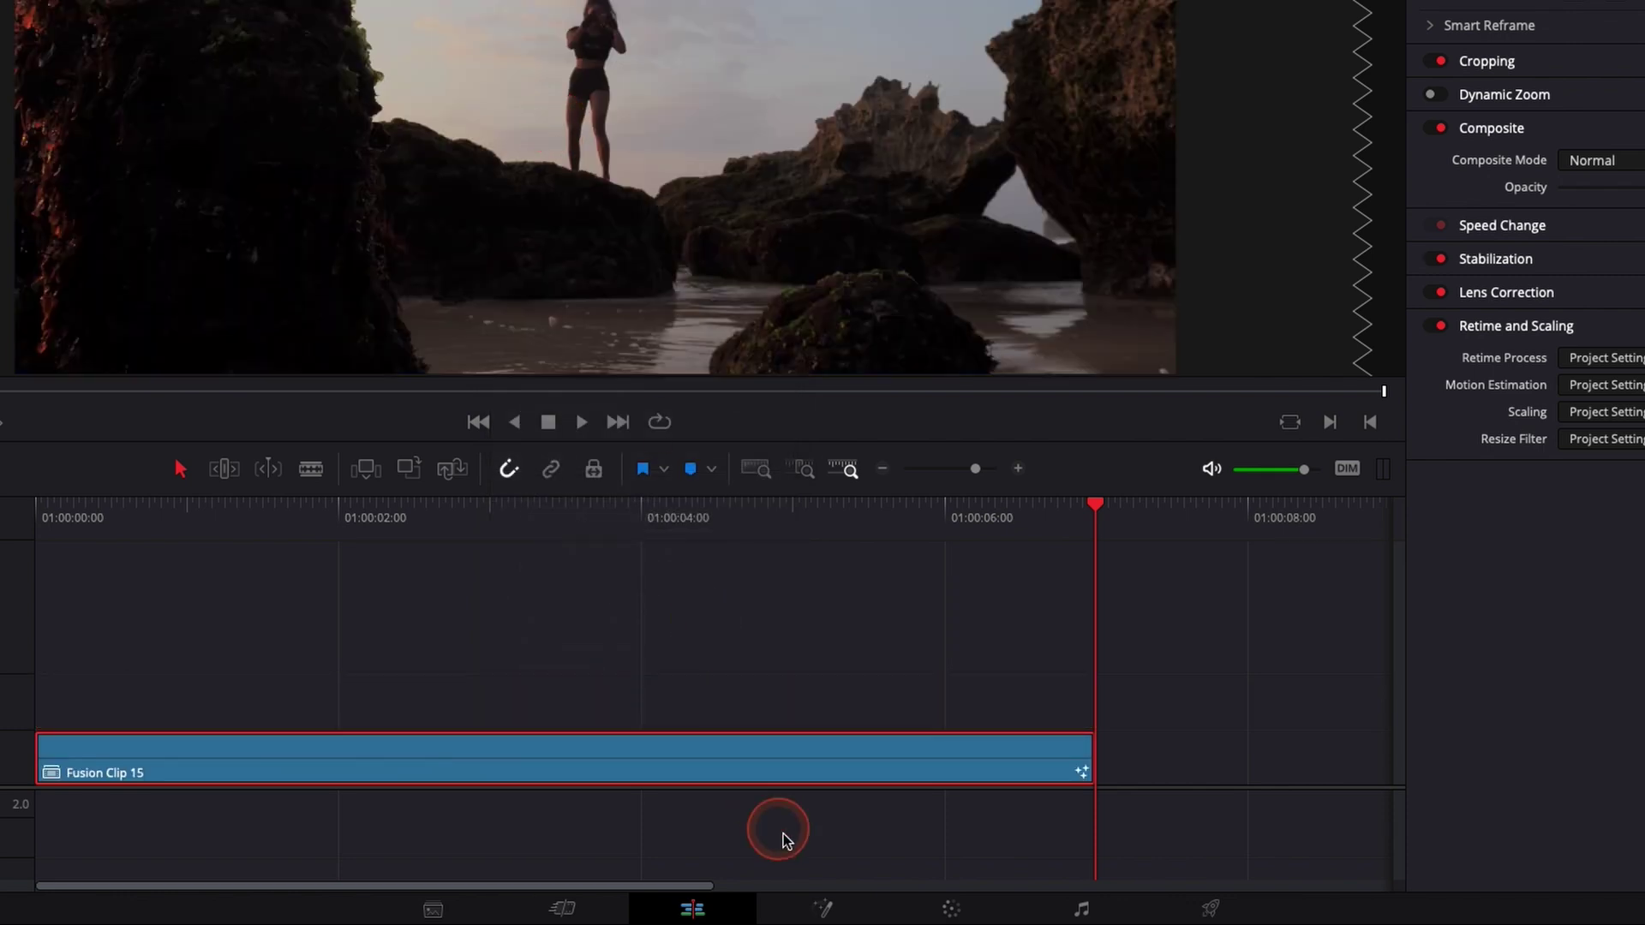
{"action": "left_click_drag", "start_coordinate": [557, 514], "coordinate": [716, 512]}
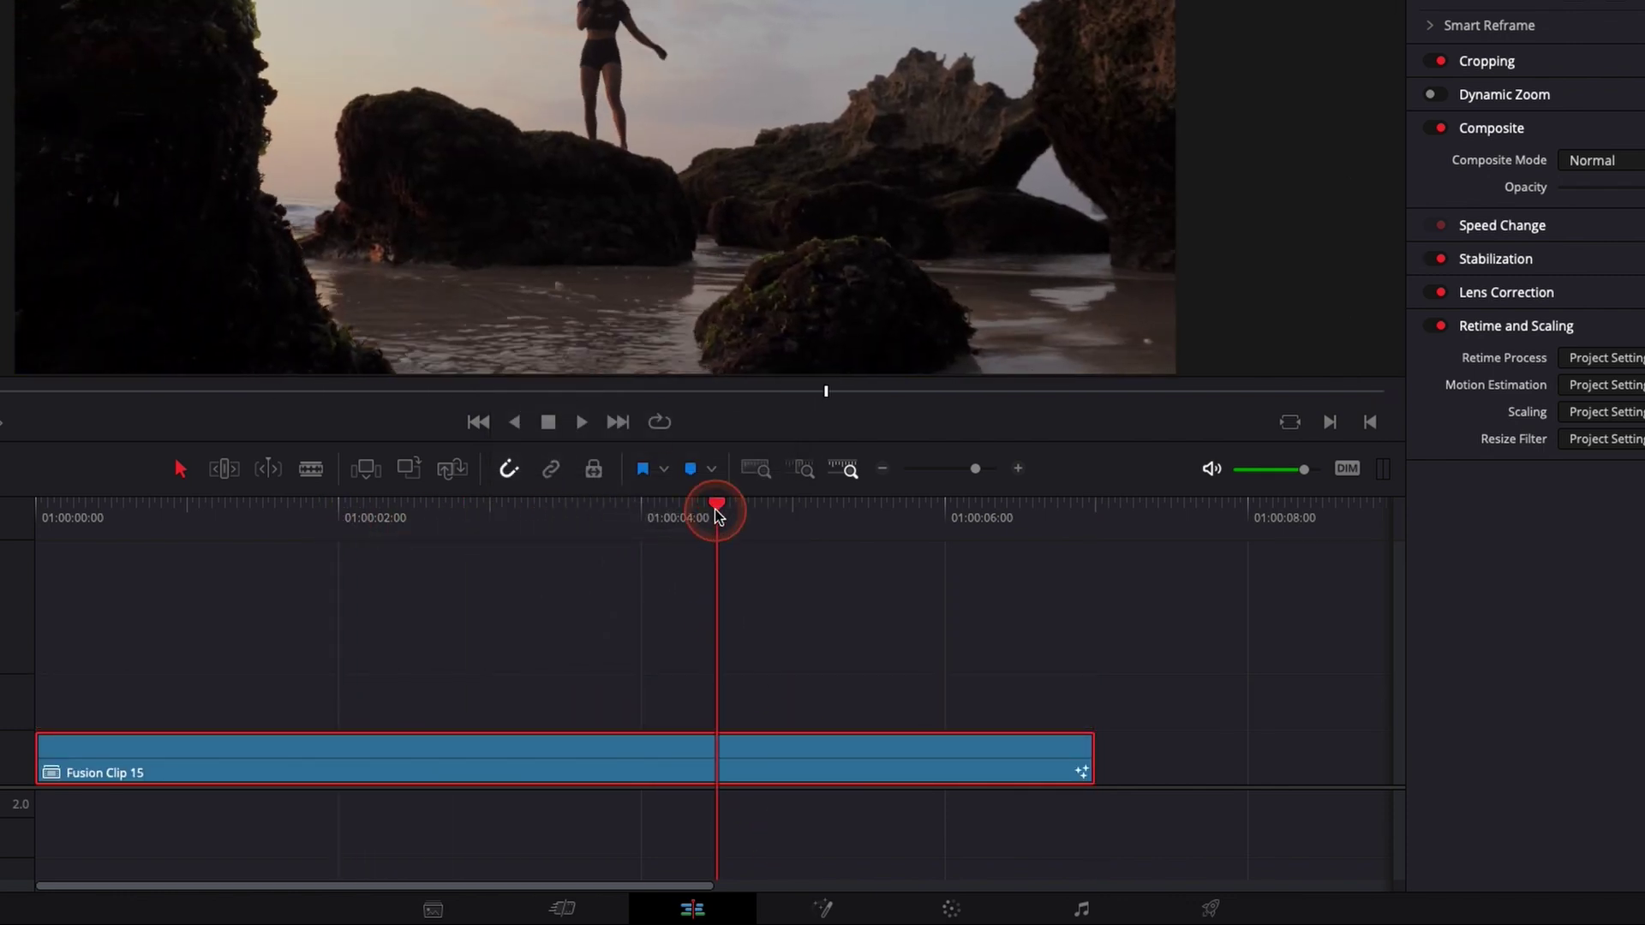
On the Fusion page, zoom the node view with =, shift Merge1 right, and inspect MediaIn1 and Merge1.
{"action": "left_click", "coordinate": [831, 906]}
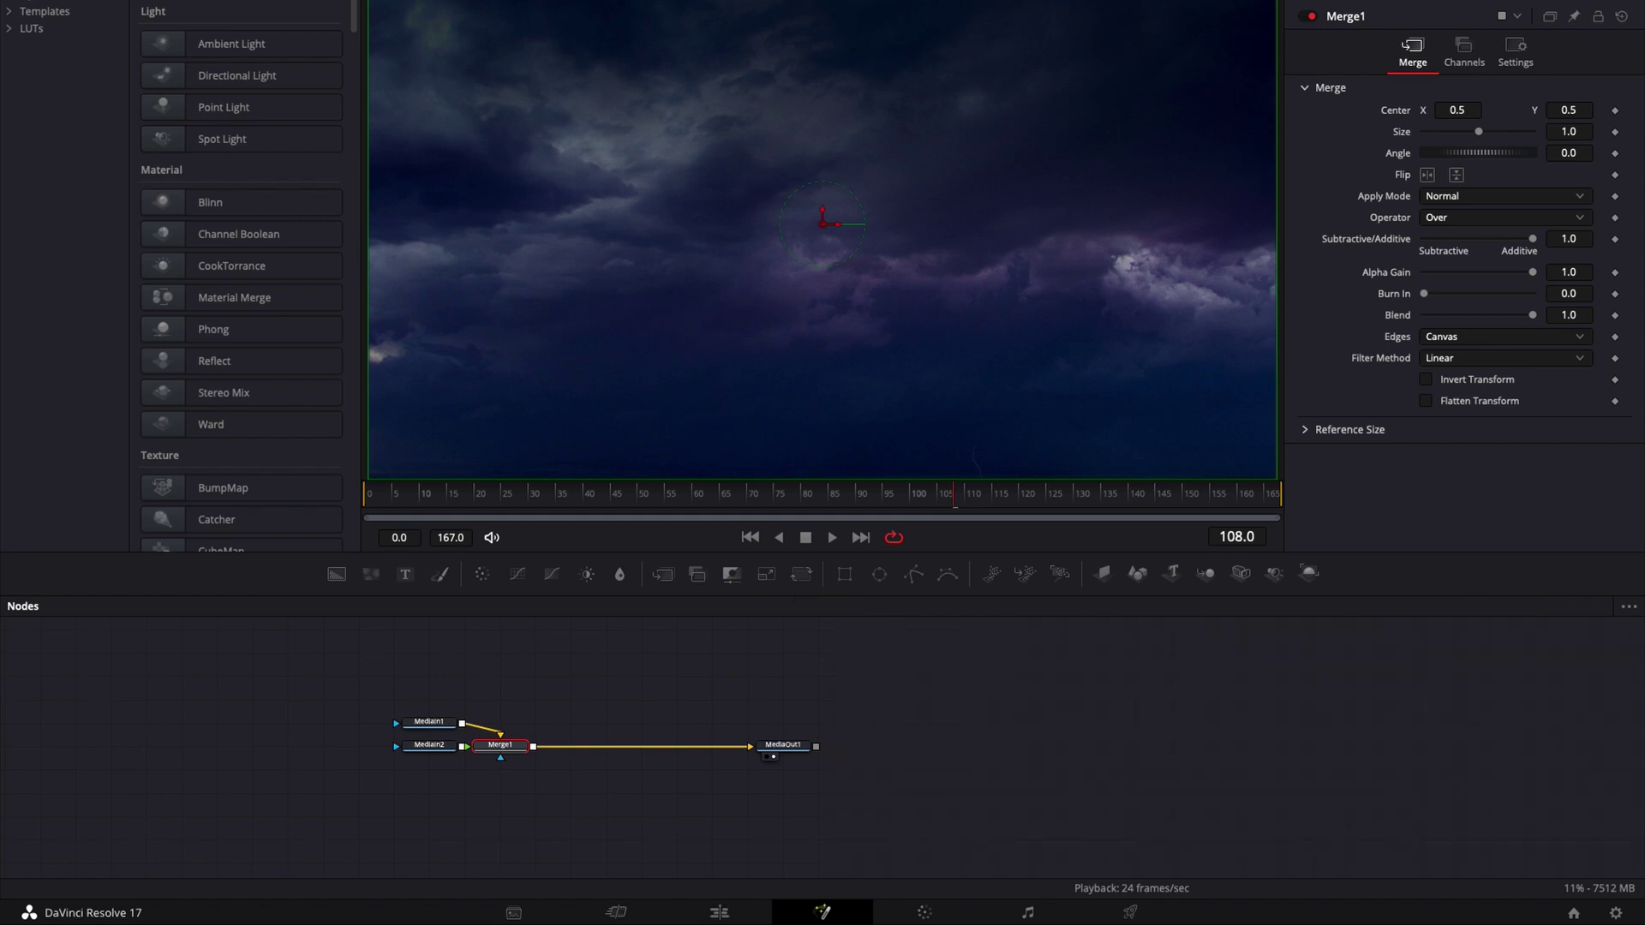
{"action": "key", "text": "equal"}
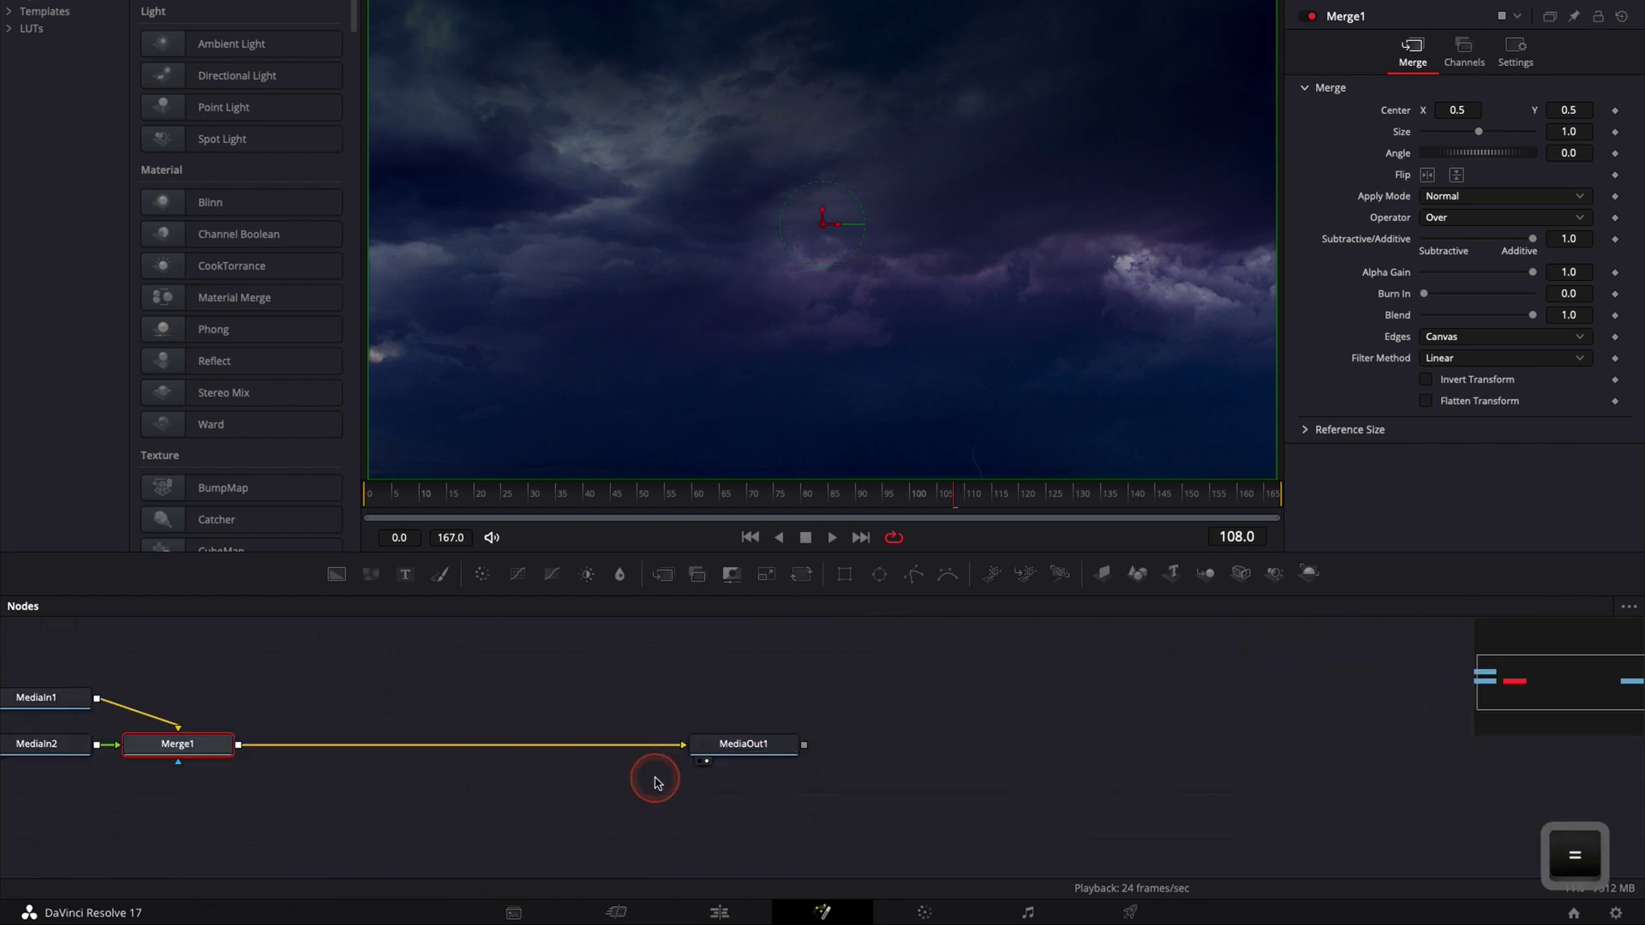
{"action": "left_click_drag", "start_coordinate": [558, 750], "coordinate": [810, 728]}
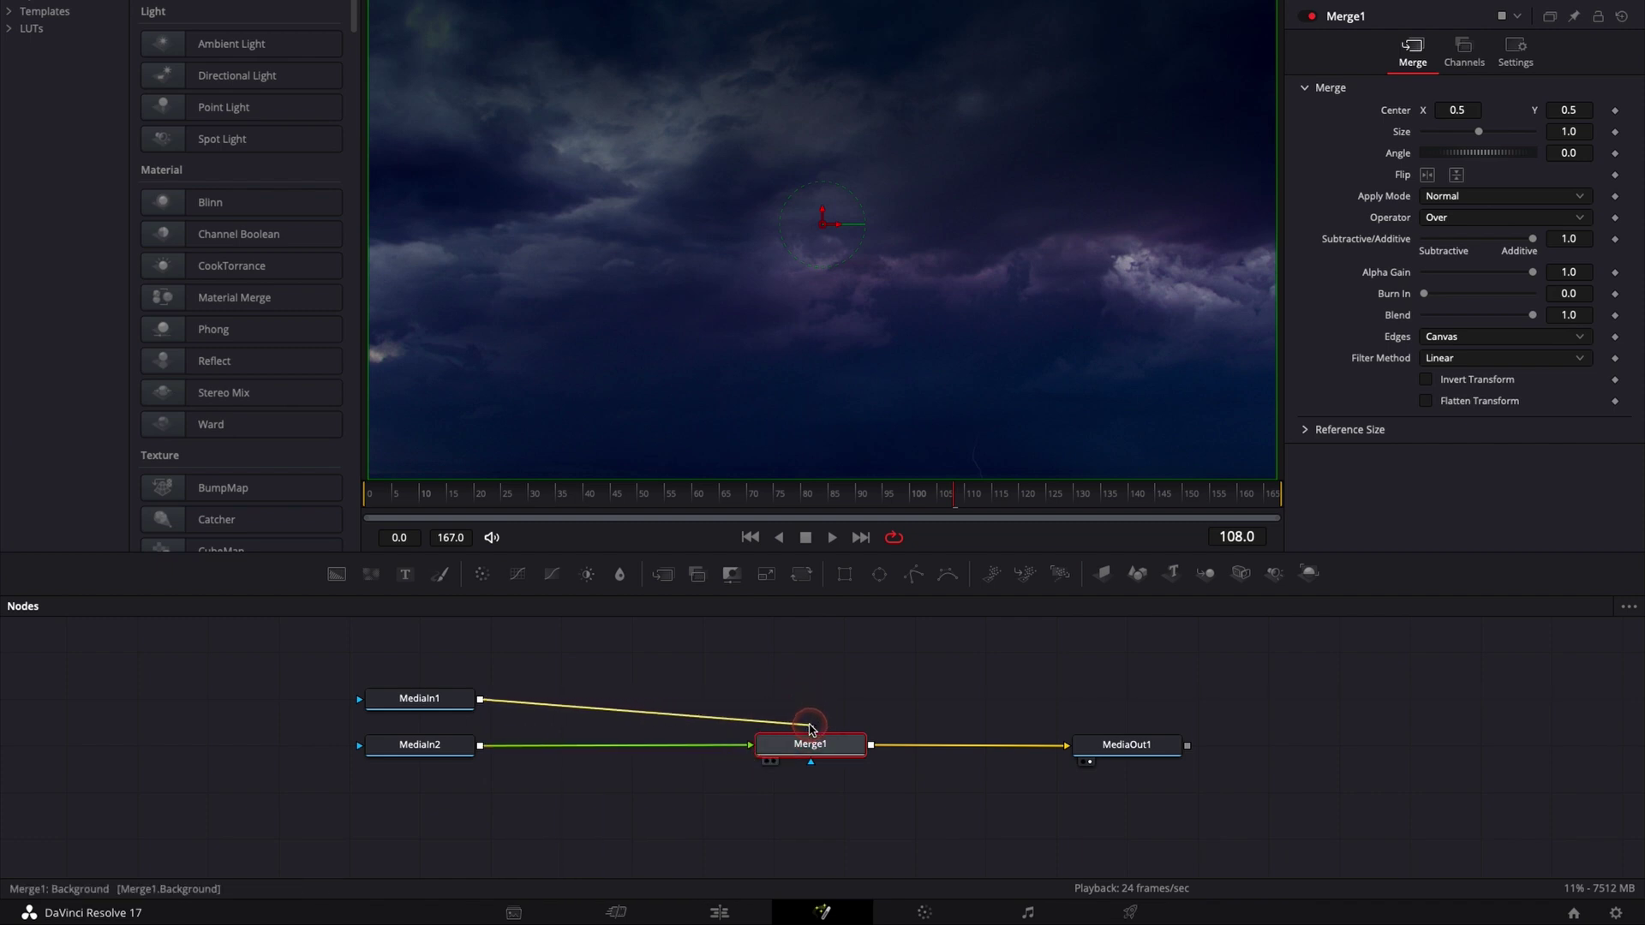
{"action": "left_click", "coordinate": [429, 698]}
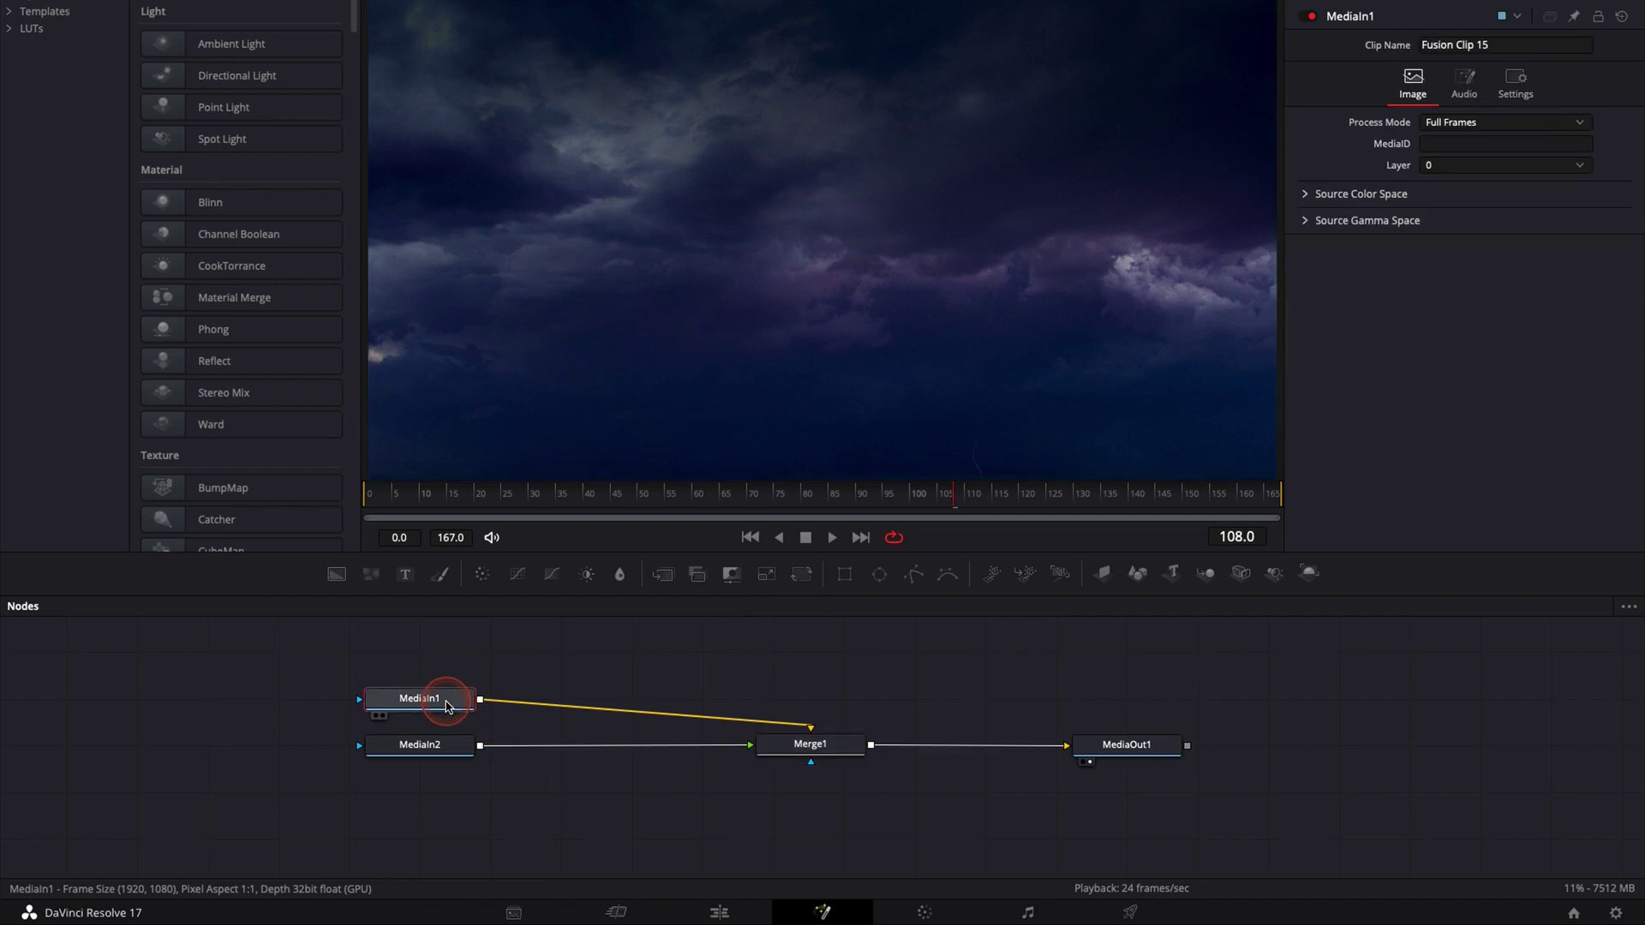
{"action": "left_click", "coordinate": [811, 744]}
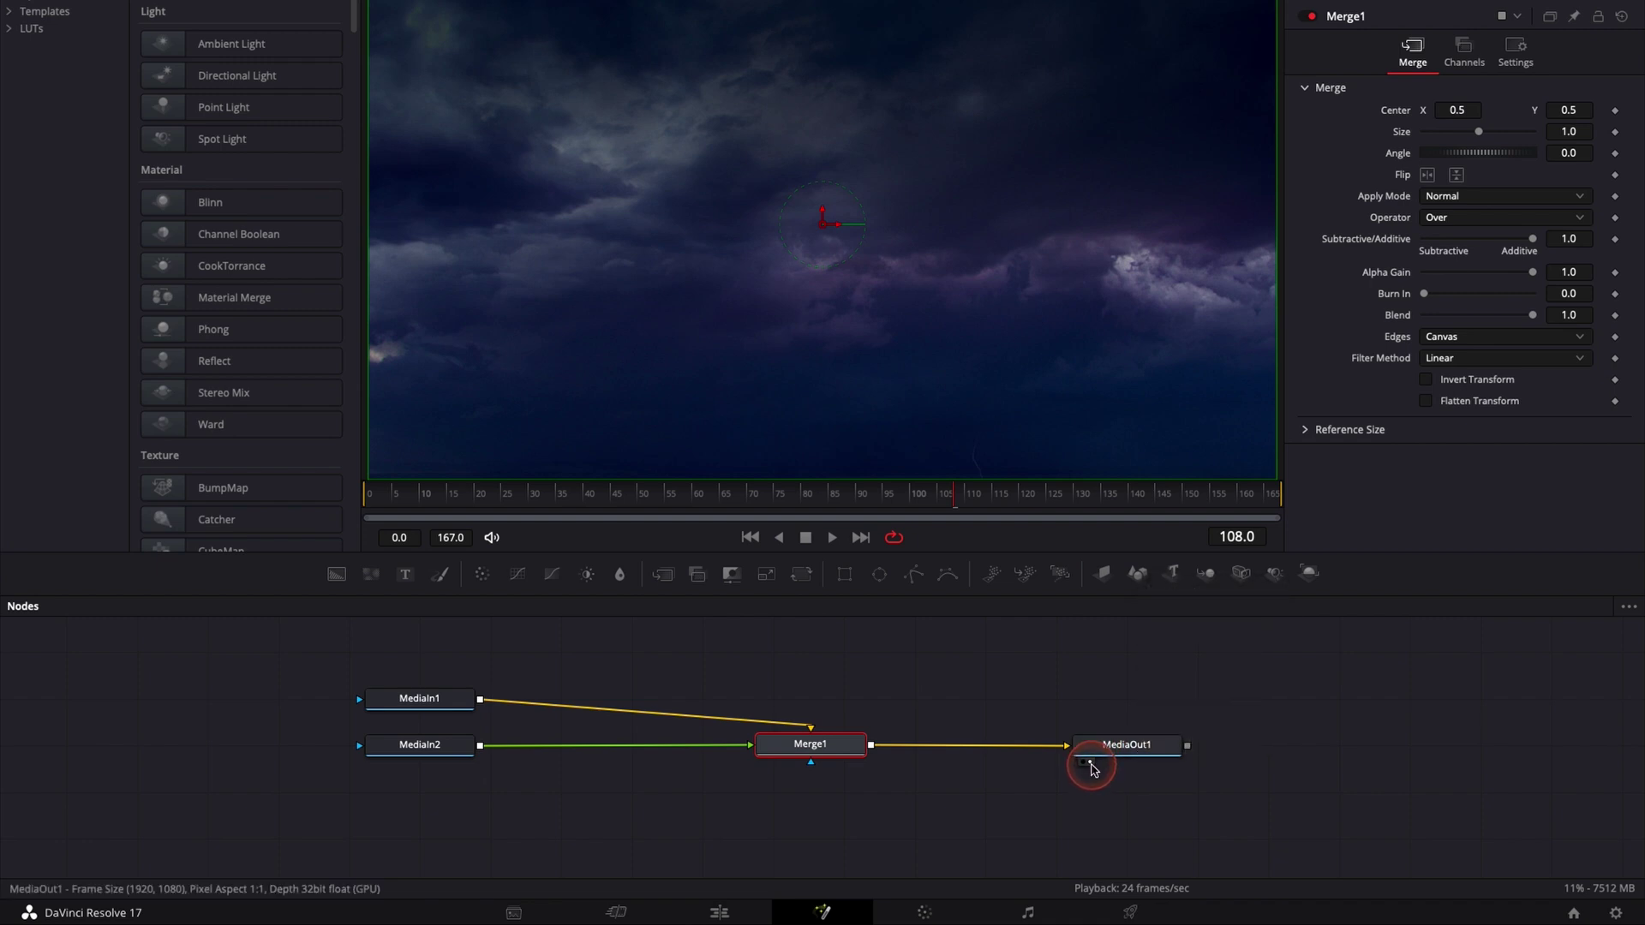
{"action": "mouse_move", "coordinate": [1091, 769]}
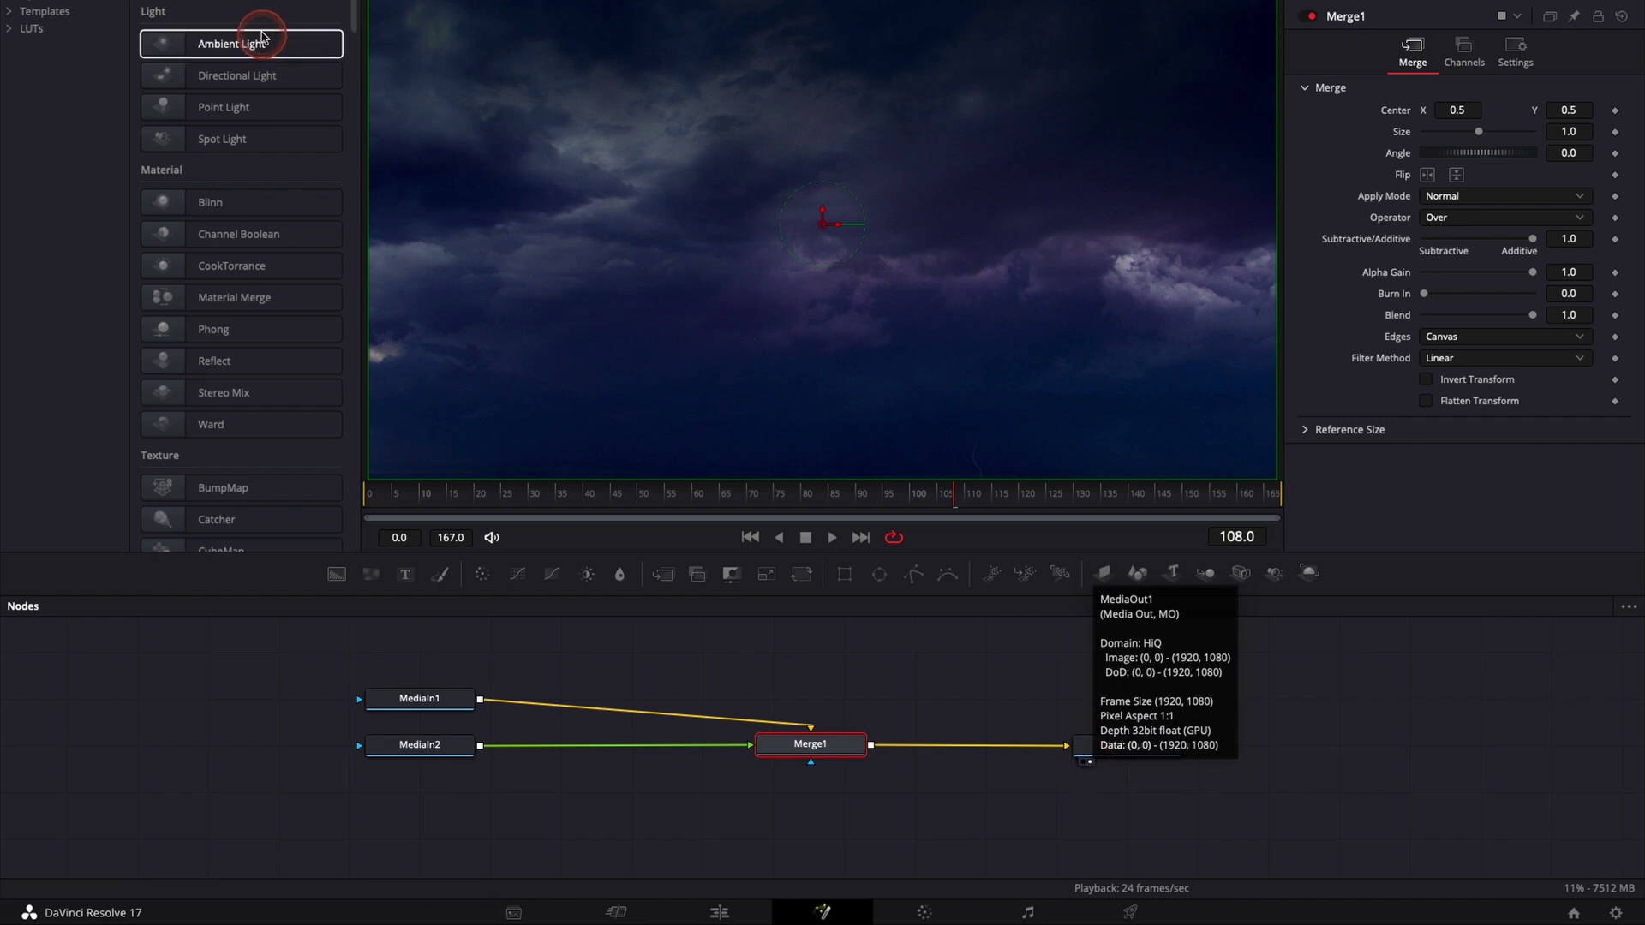
Nudge MediaIn1 slightly upward, check Merge1, and view MediaOut1's output of storm clouds only.
{"action": "left_click", "coordinate": [383, 722]}
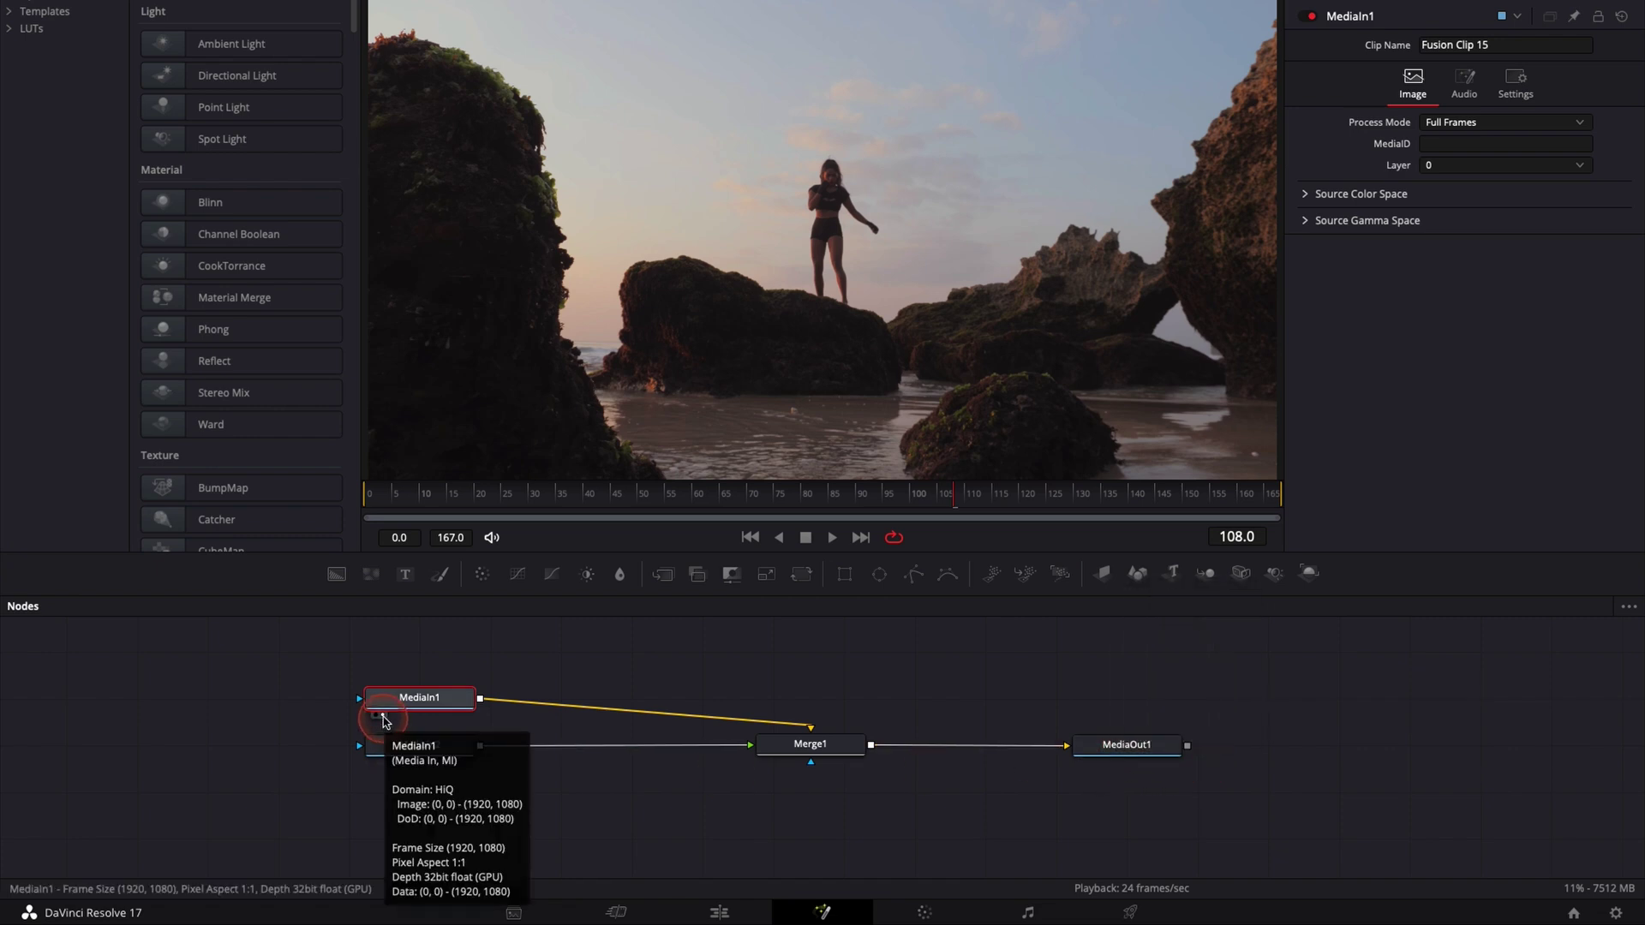
{"action": "mouse_move", "coordinate": [403, 704]}
{"action": "left_click_drag", "start_coordinate": [404, 704], "coordinate": [402, 677]}
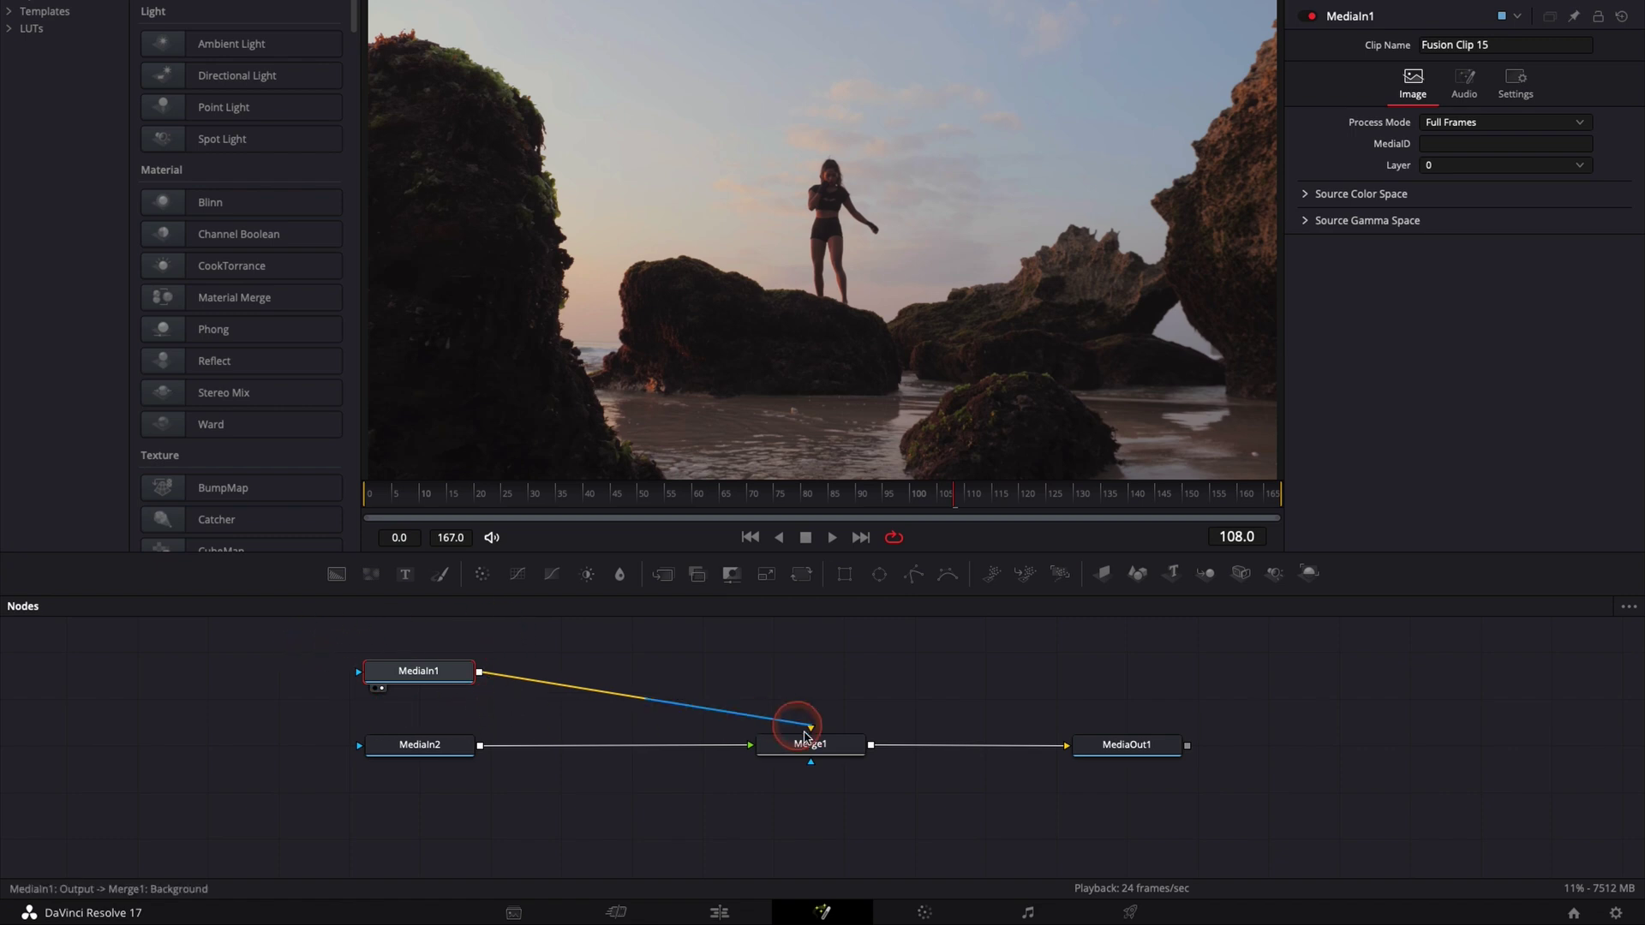
{"action": "left_click", "coordinate": [805, 743]}
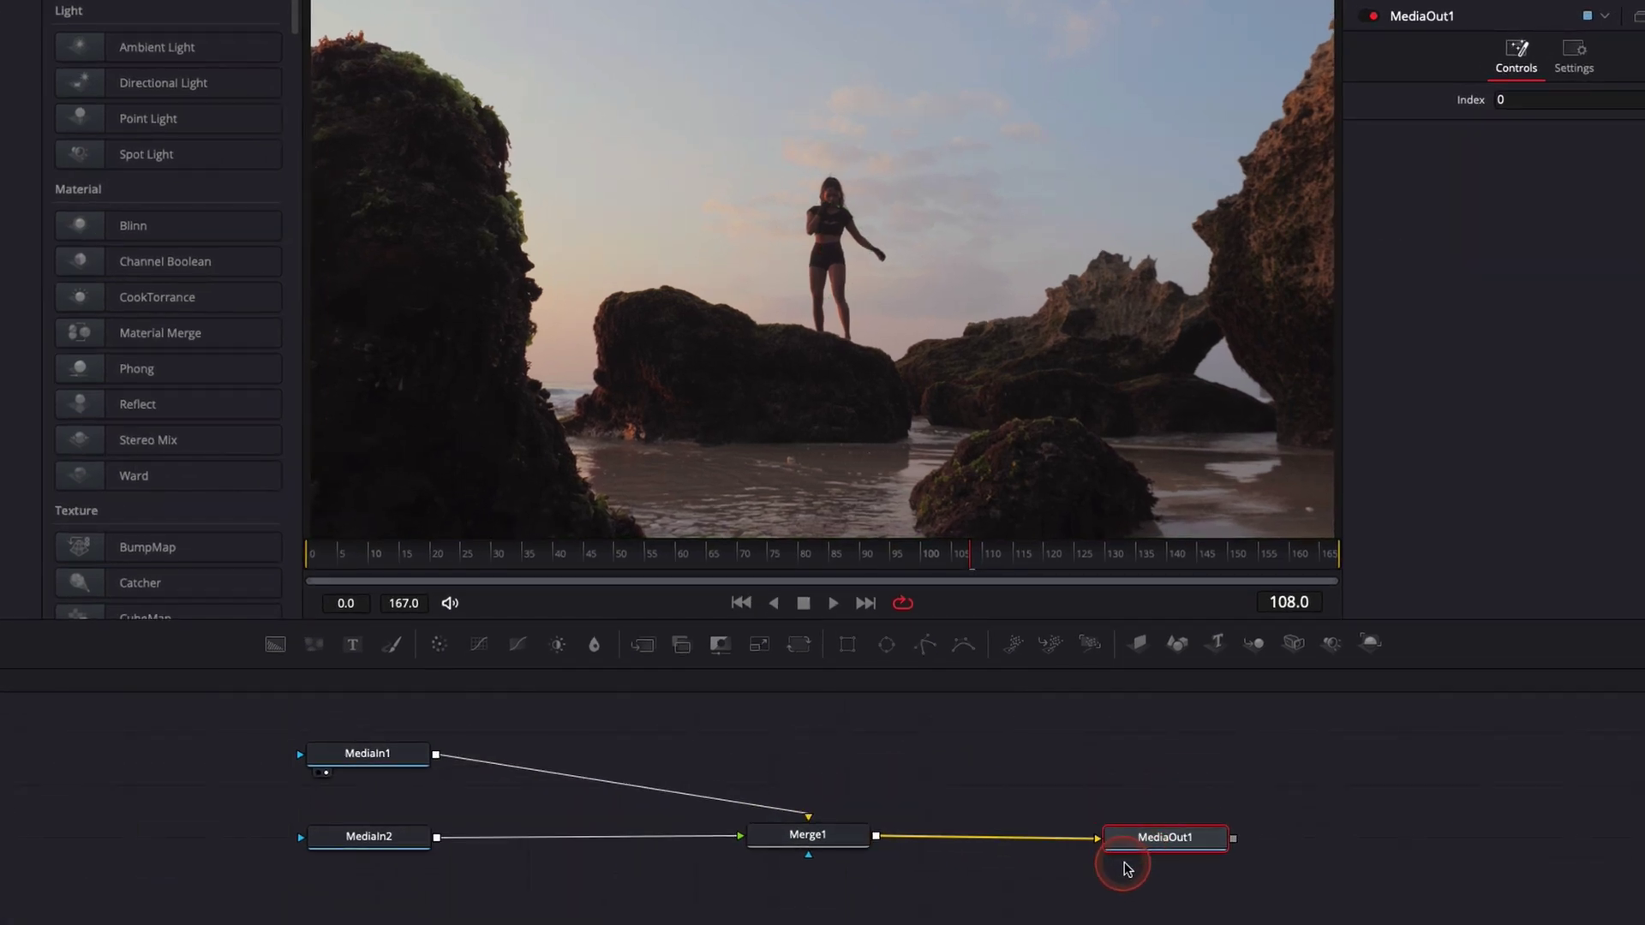
{"action": "left_click", "coordinate": [1122, 857]}
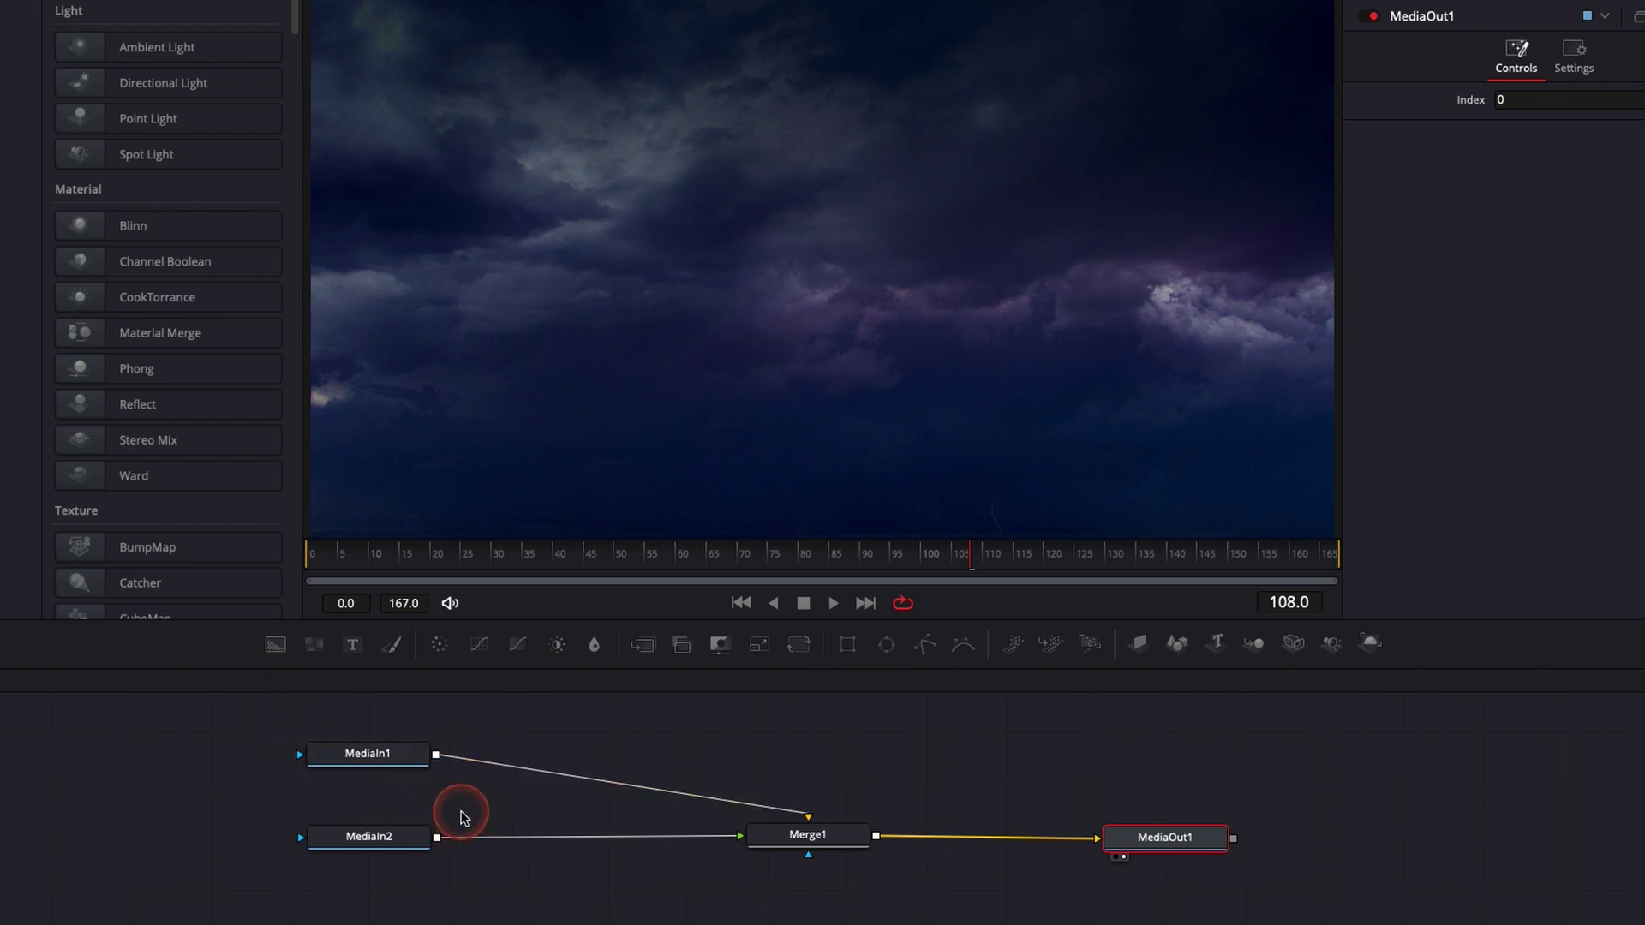
Rename the MediaIn2 cloud node to 'Strom'.
{"action": "left_click", "coordinate": [351, 839]}
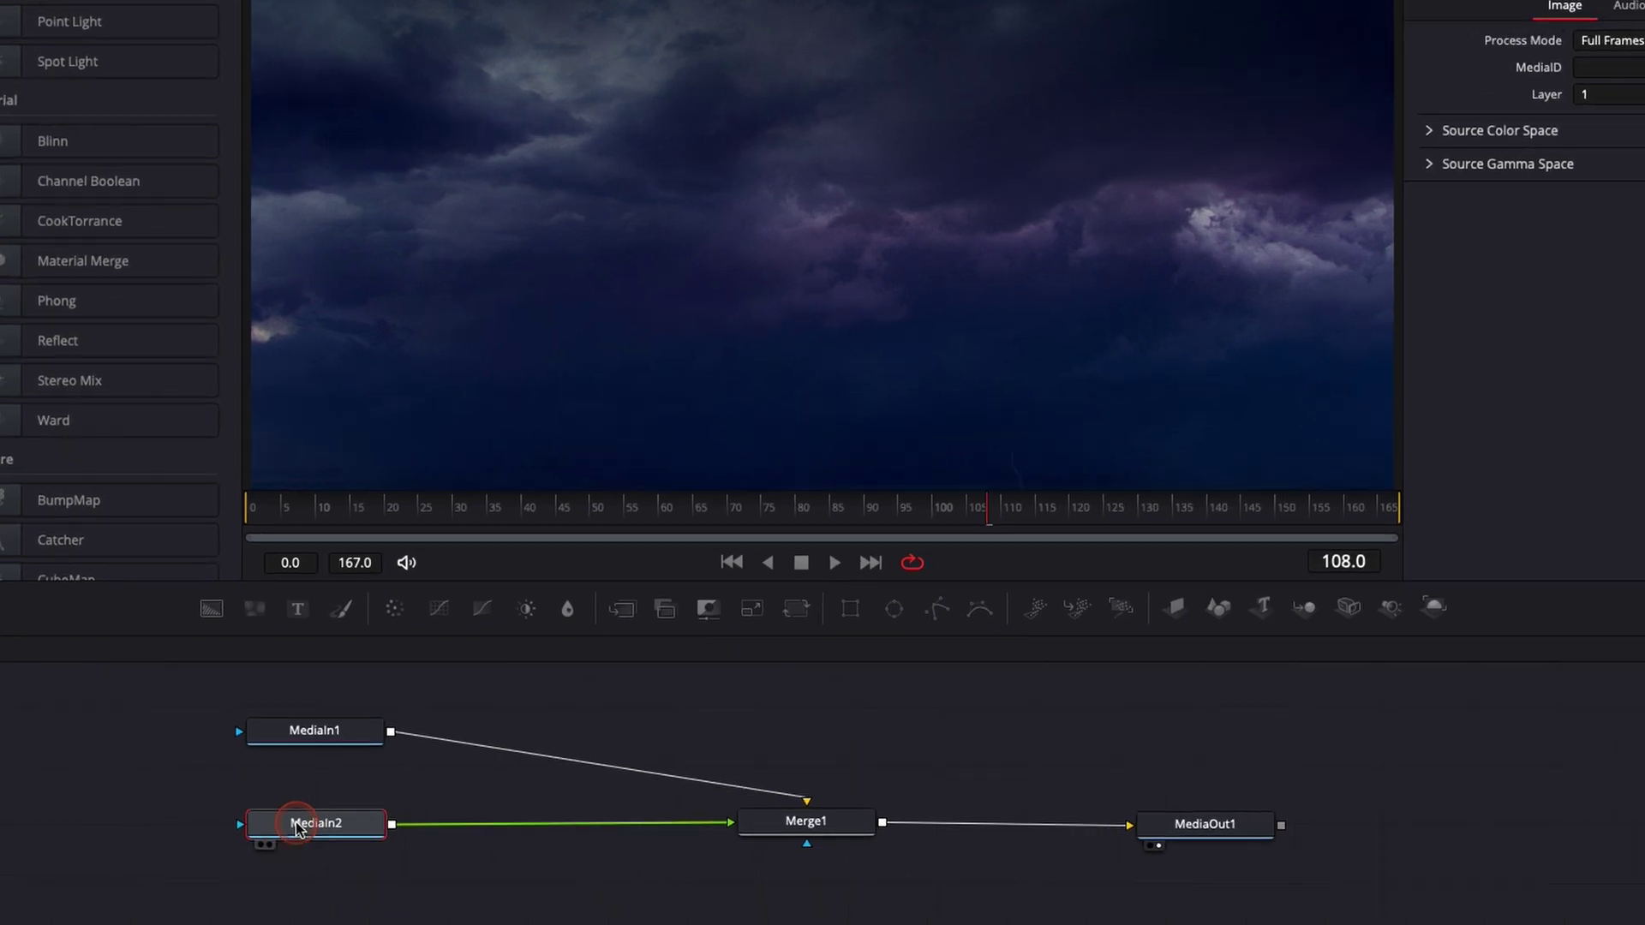
{"action": "right_click", "coordinate": [352, 834]}
{"action": "left_click", "coordinate": [301, 610]}
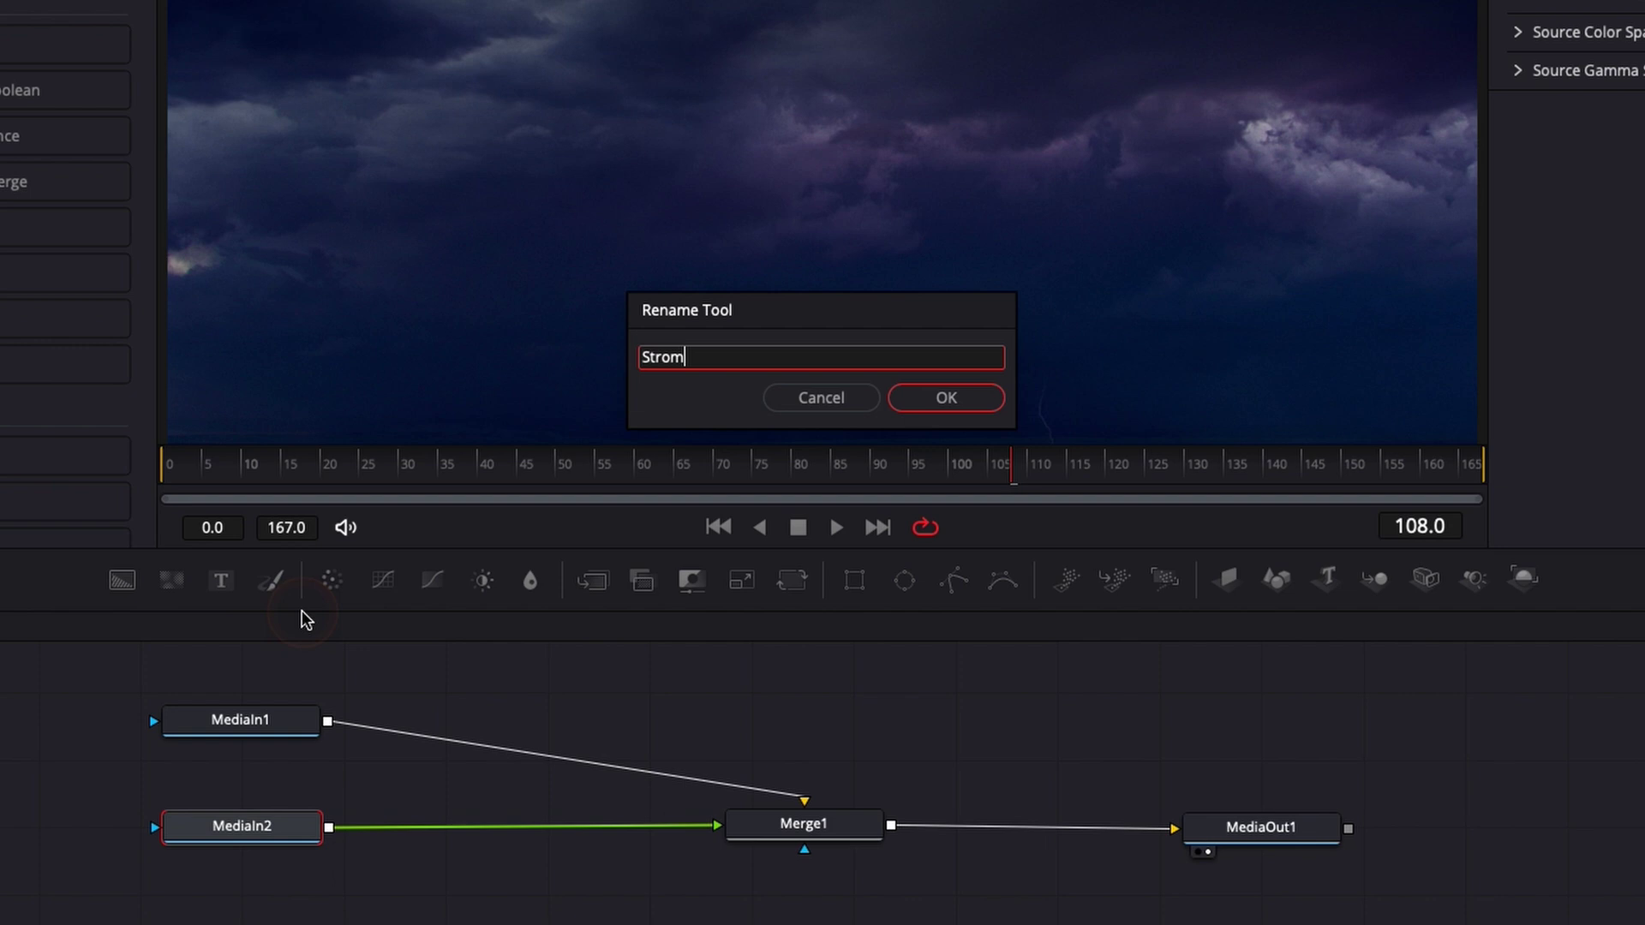
{"action": "left_click", "coordinate": [945, 397]}
Rename the MediaIn1 beach node to 'Beach'.
{"action": "left_click", "coordinate": [240, 723]}
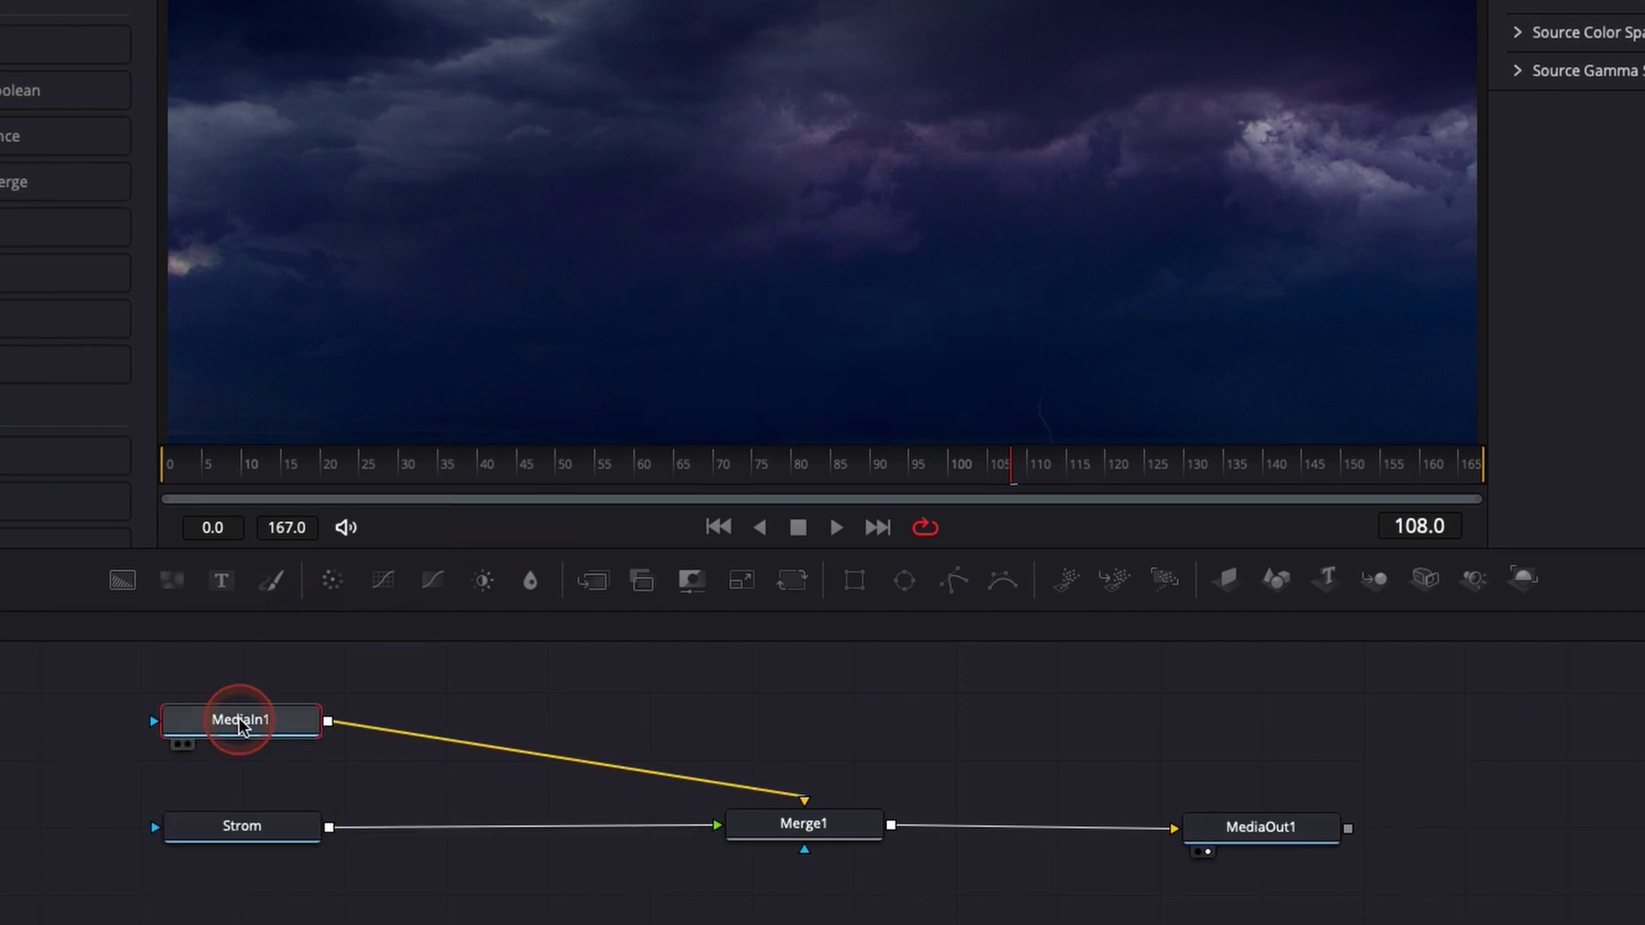
{"action": "right_click", "coordinate": [240, 723]}
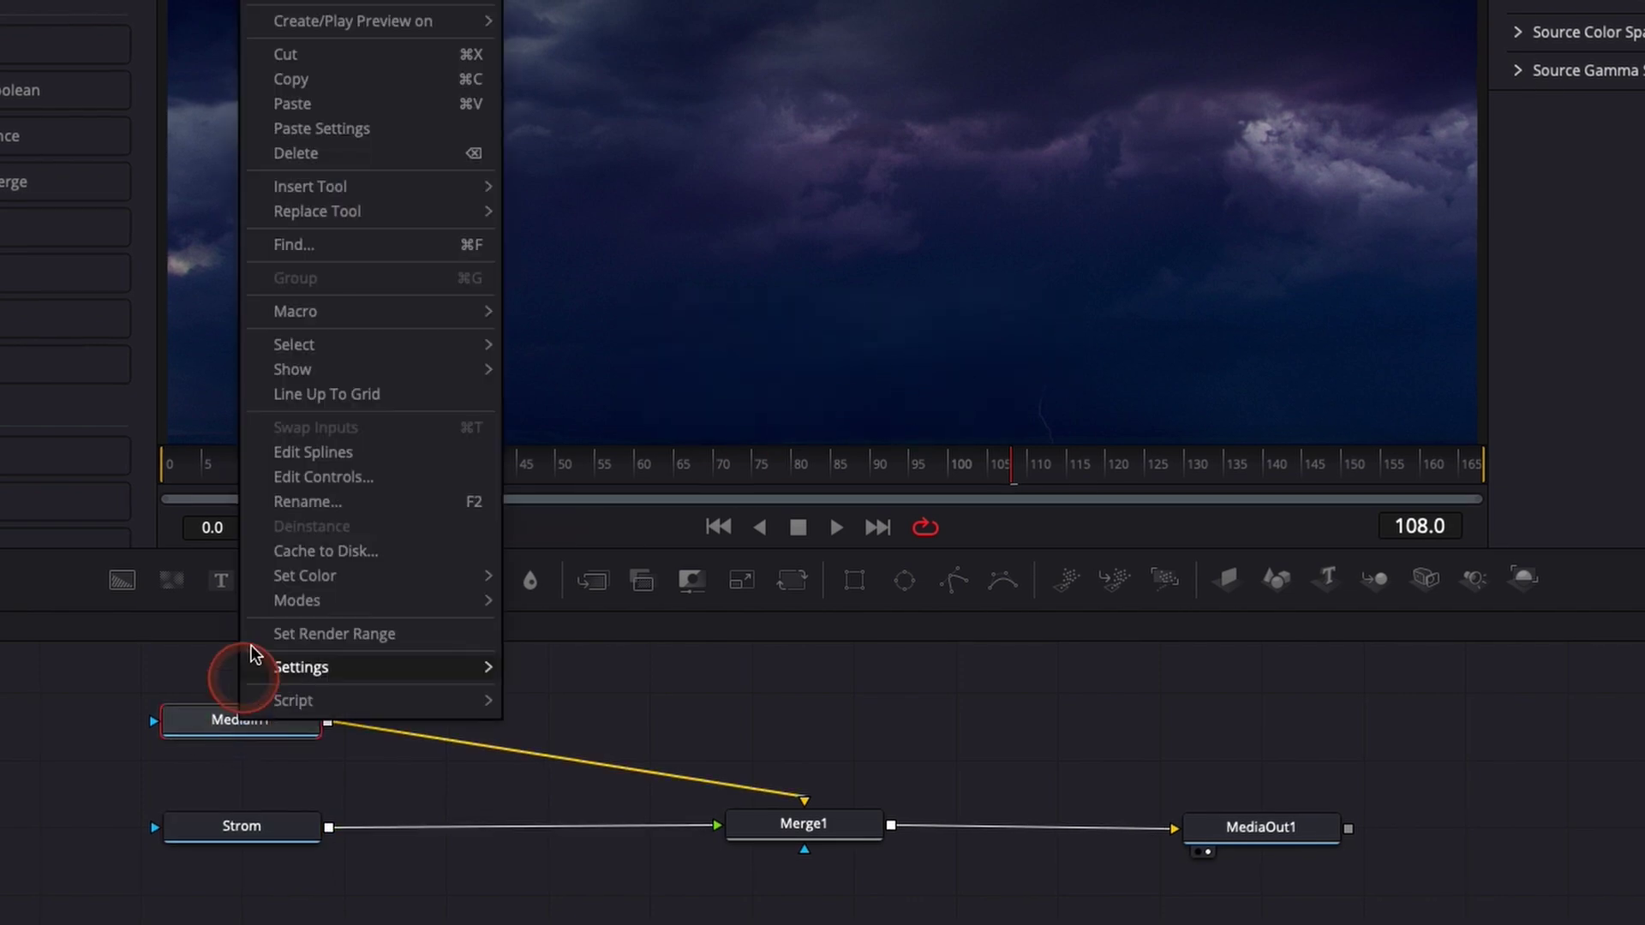
{"action": "left_click", "coordinate": [305, 505]}
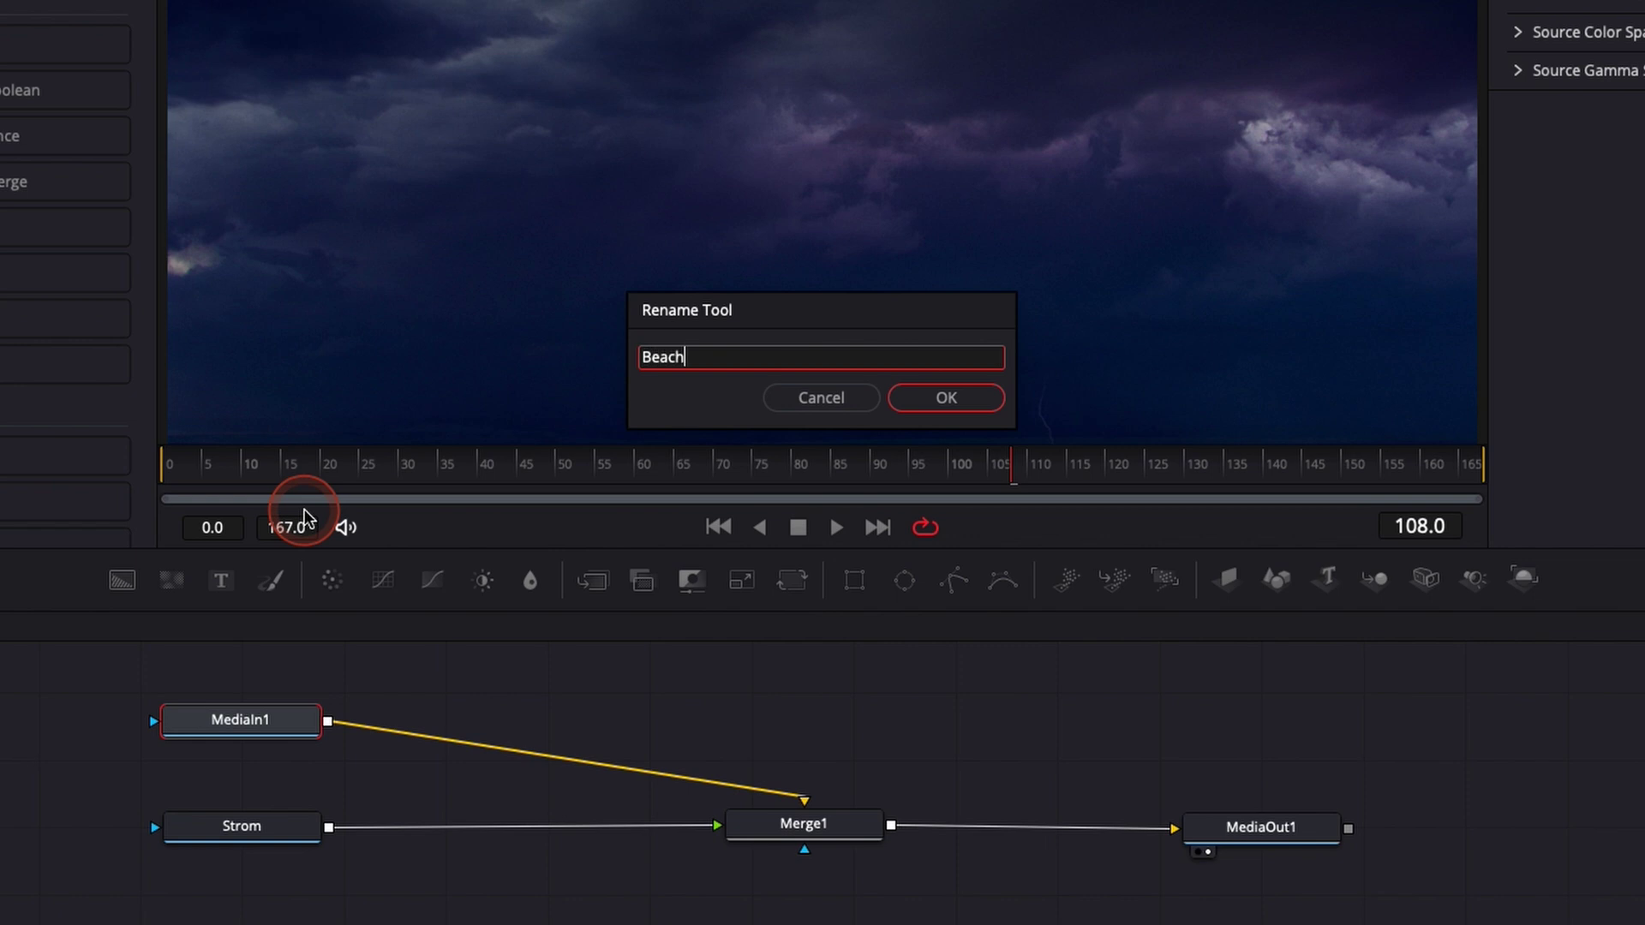
{"action": "type", "text": "Beach"}
{"action": "key", "text": "Return"}
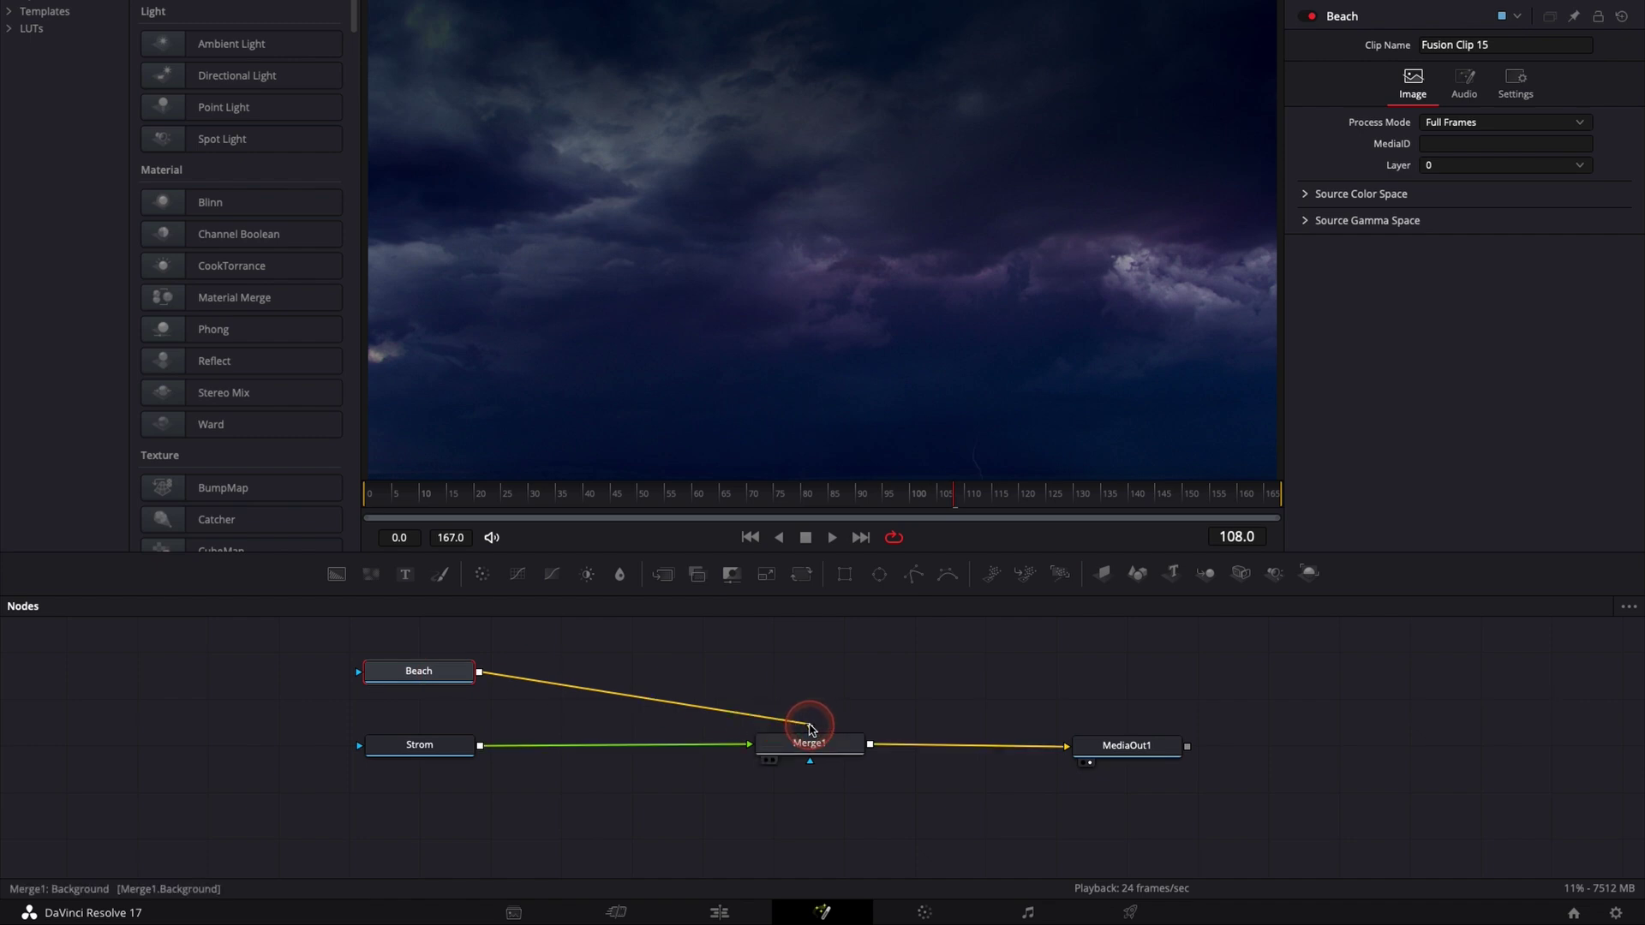
Connect Beach to Merge1's foreground and Strom to its background, then inspect both nodes.
{"action": "left_click_drag", "start_coordinate": [808, 730], "coordinate": [751, 744]}
{"action": "left_click", "coordinate": [494, 745]}
{"action": "left_click", "coordinate": [481, 747]}
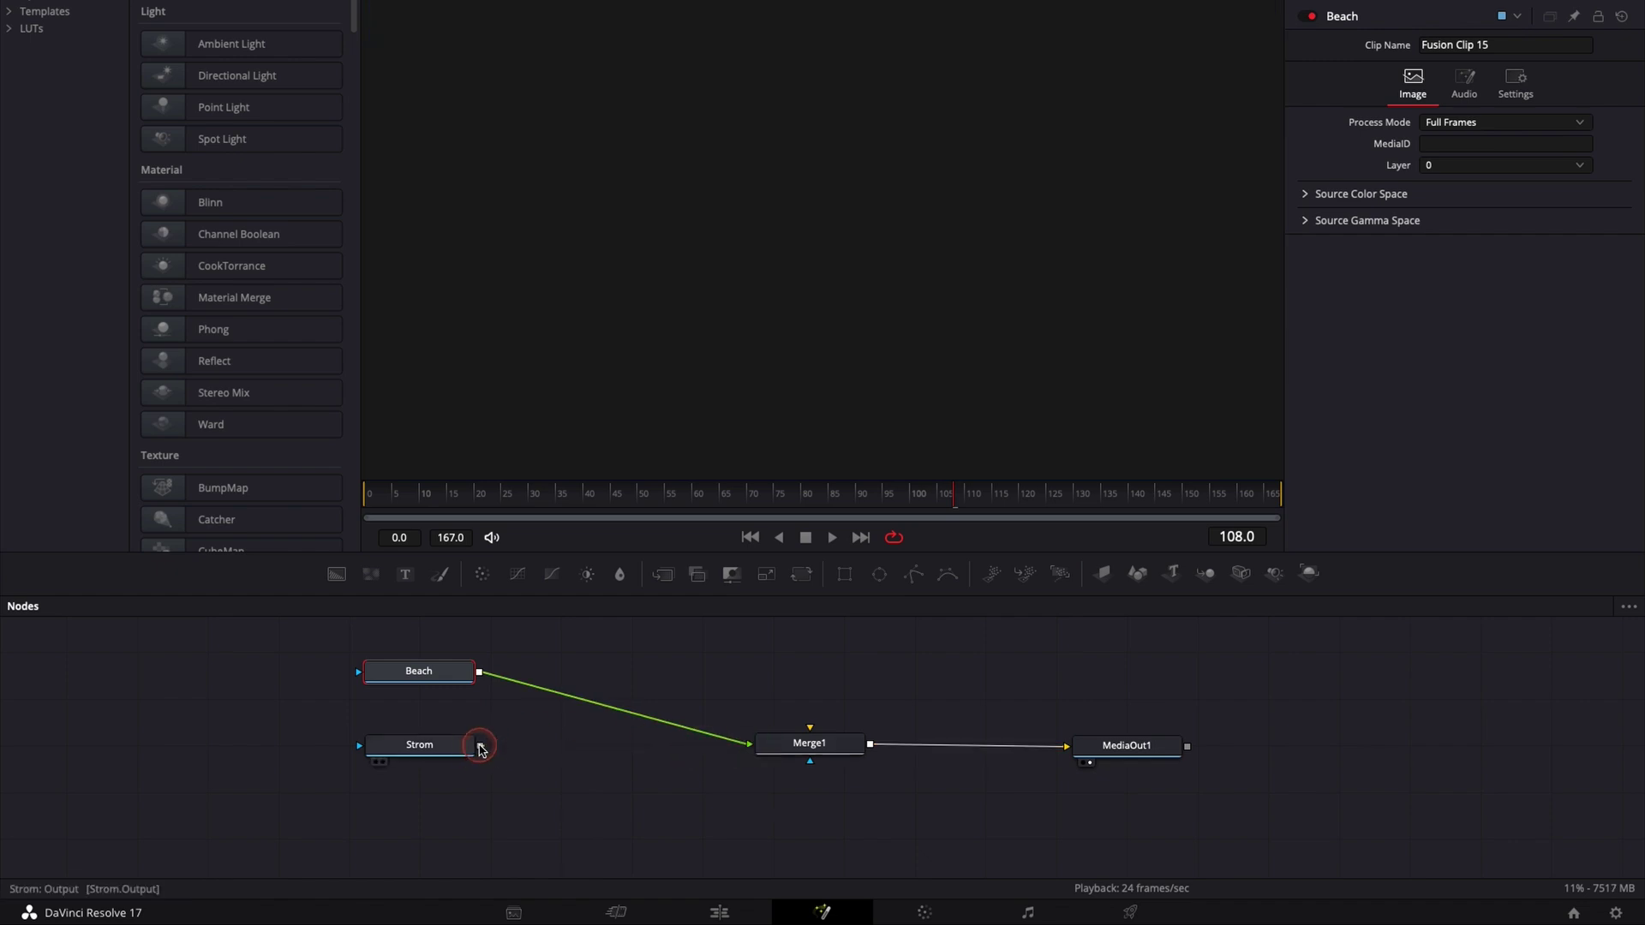
{"action": "left_click_drag", "start_coordinate": [480, 750], "coordinate": [810, 726]}
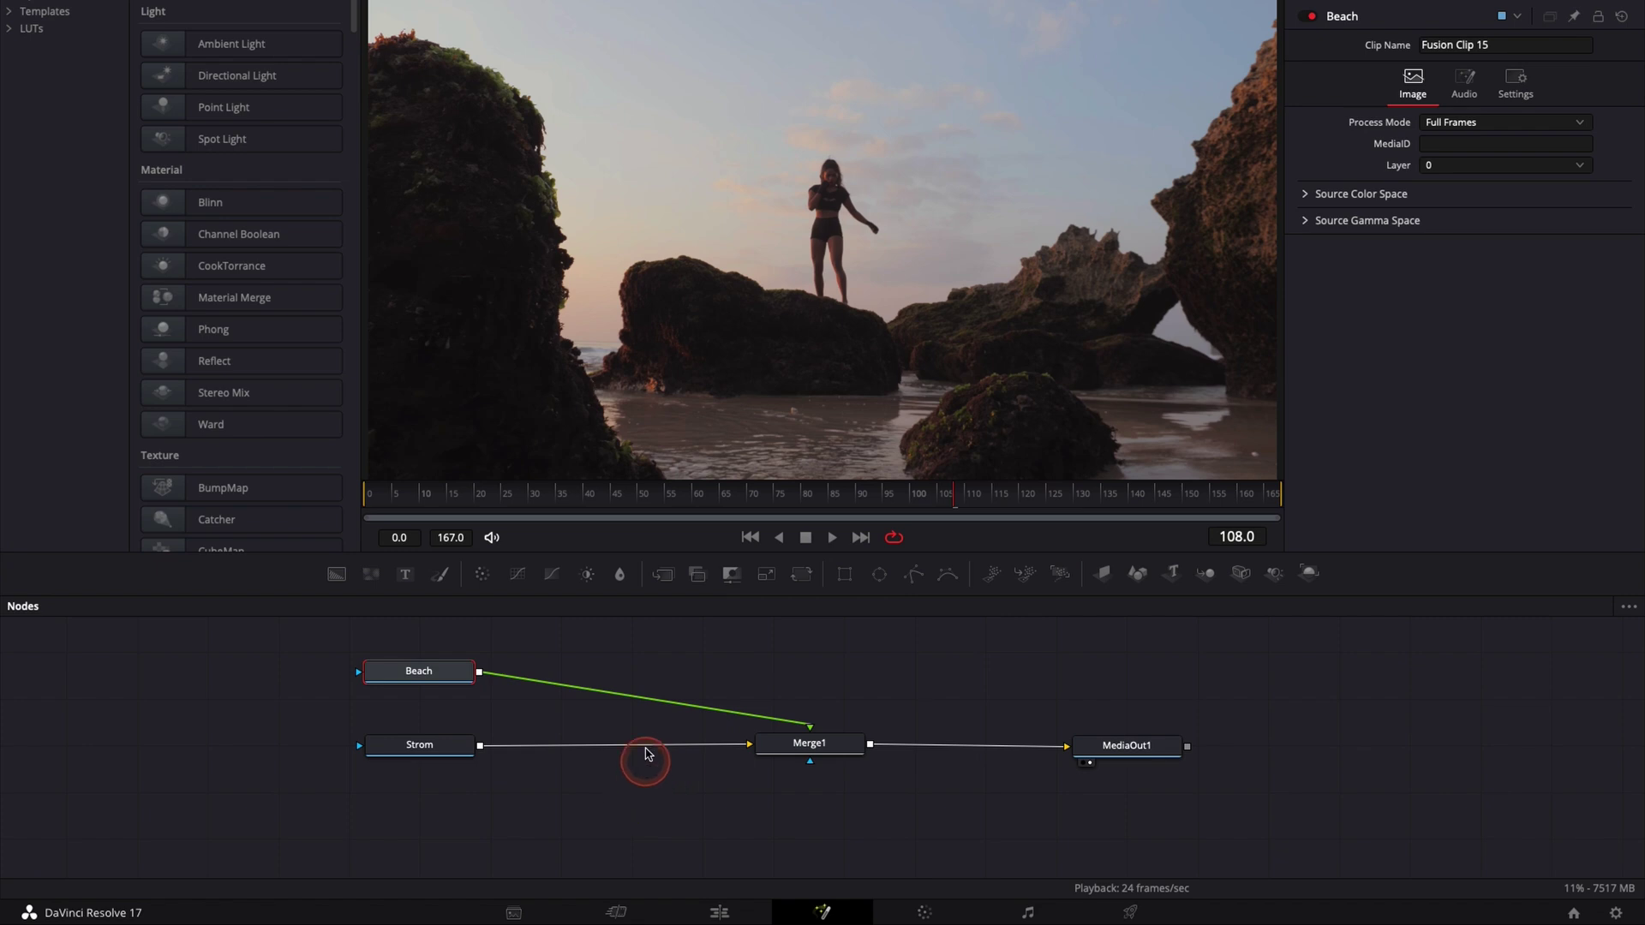
{"action": "left_click", "coordinate": [435, 750]}
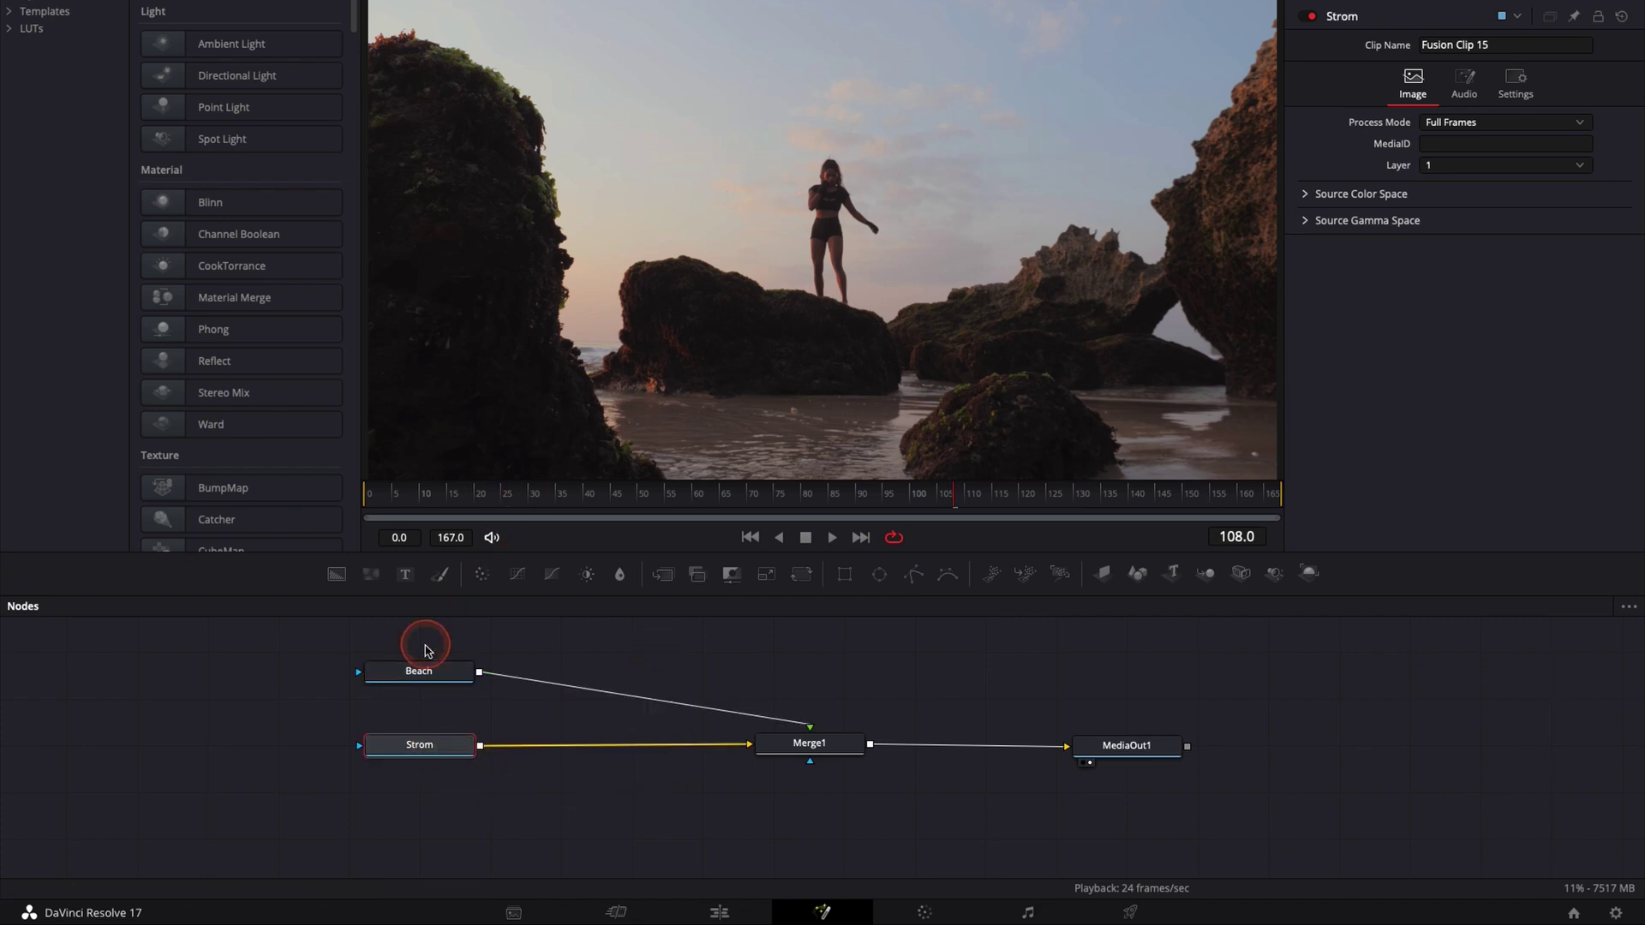
{"action": "left_click", "coordinate": [417, 669]}
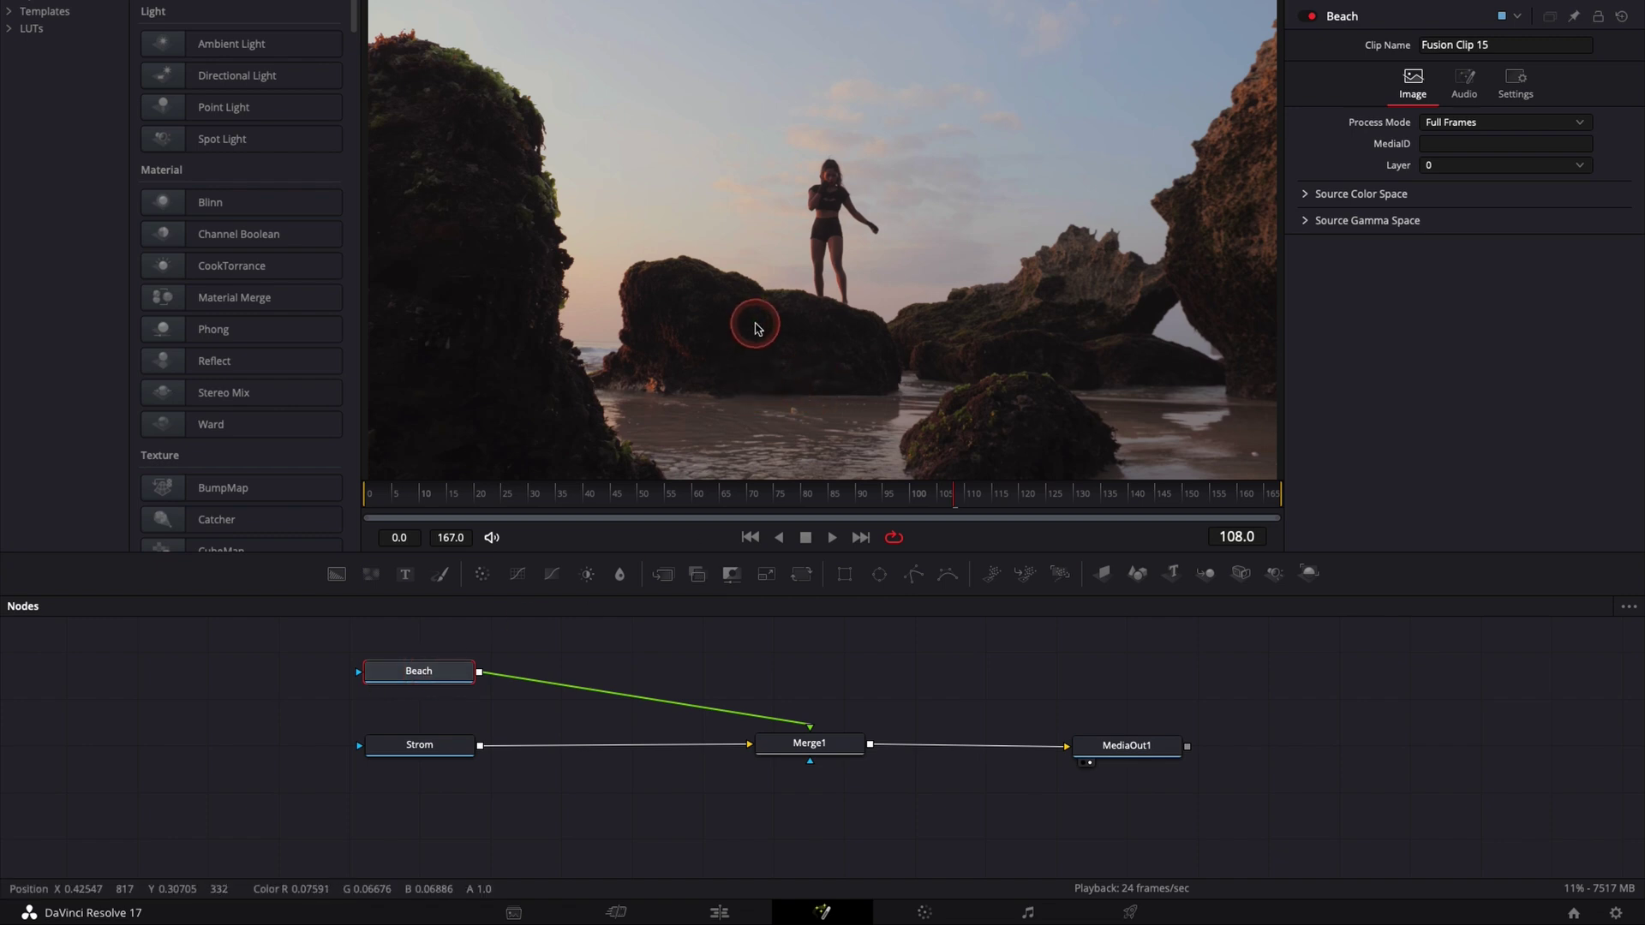
Insert a Luma Keyer after the Beach node and position it before Merge1.
{"action": "left_click", "coordinate": [357, 799]}
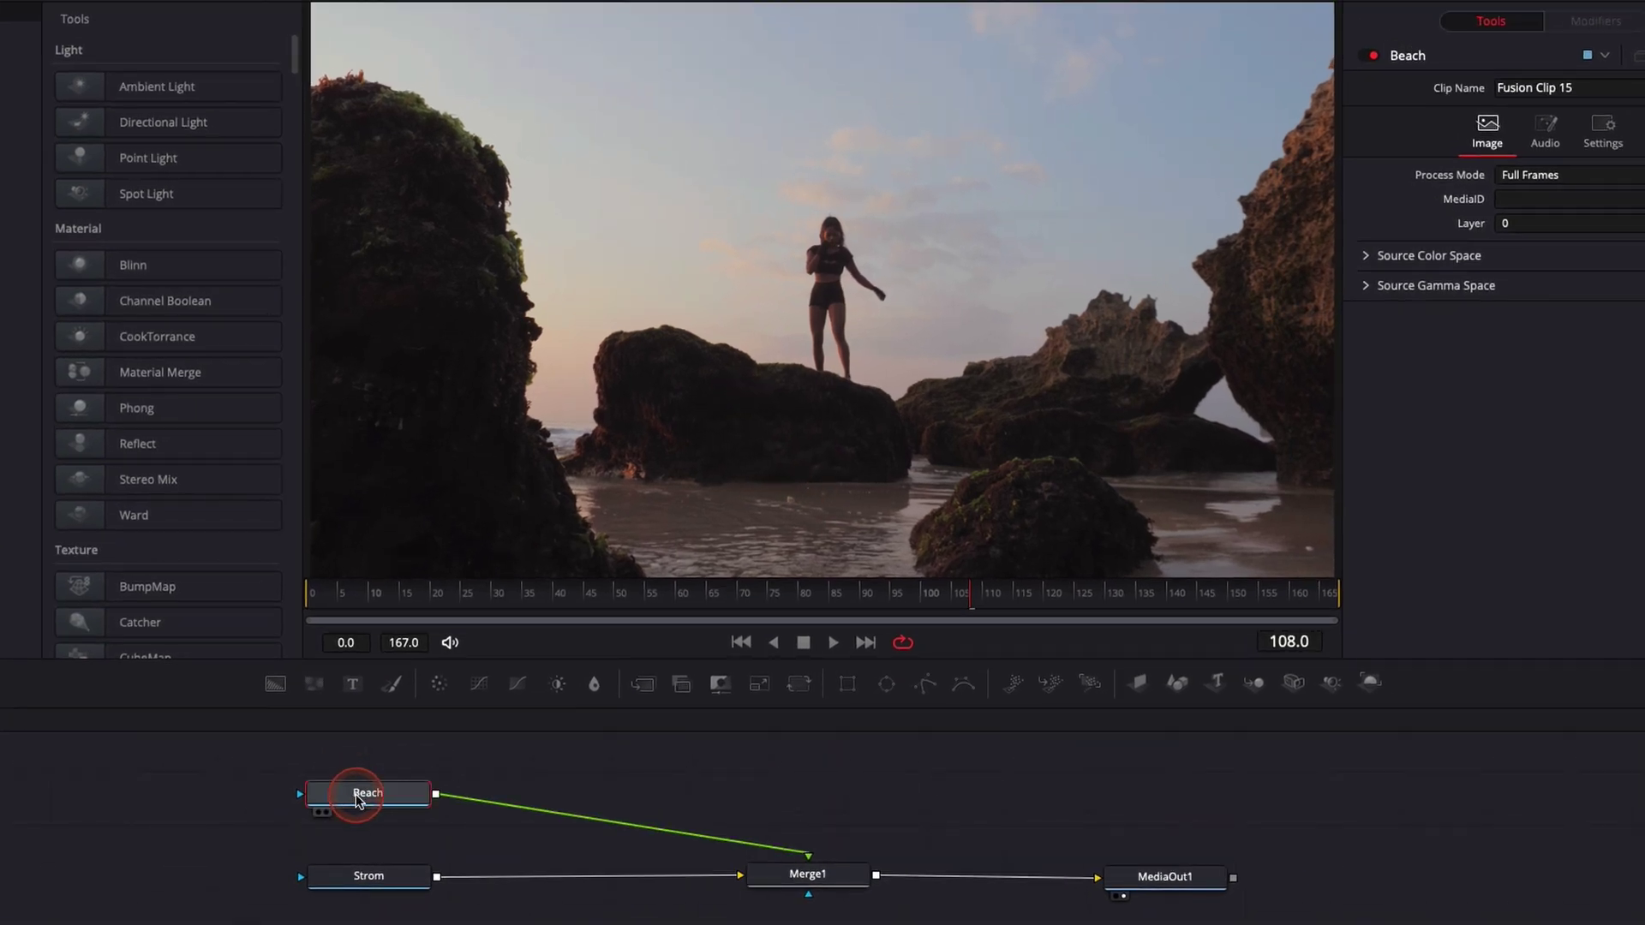
{"action": "key", "text": "shift+space"}
{"action": "type", "text": "luma"}
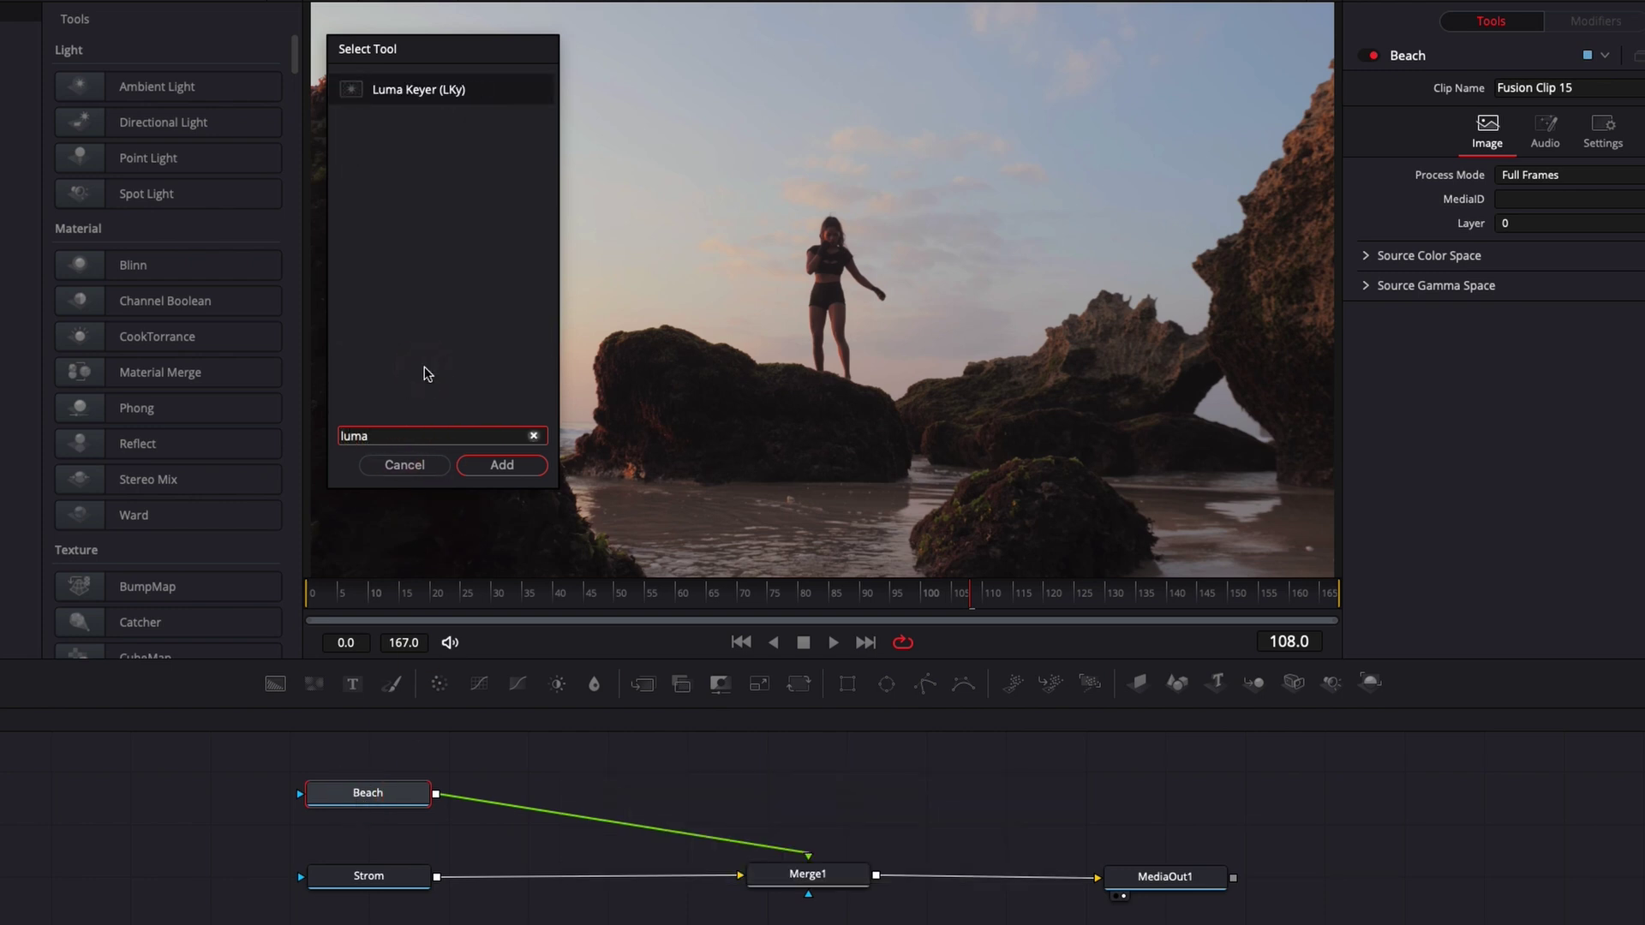
{"action": "key", "text": "Return"}
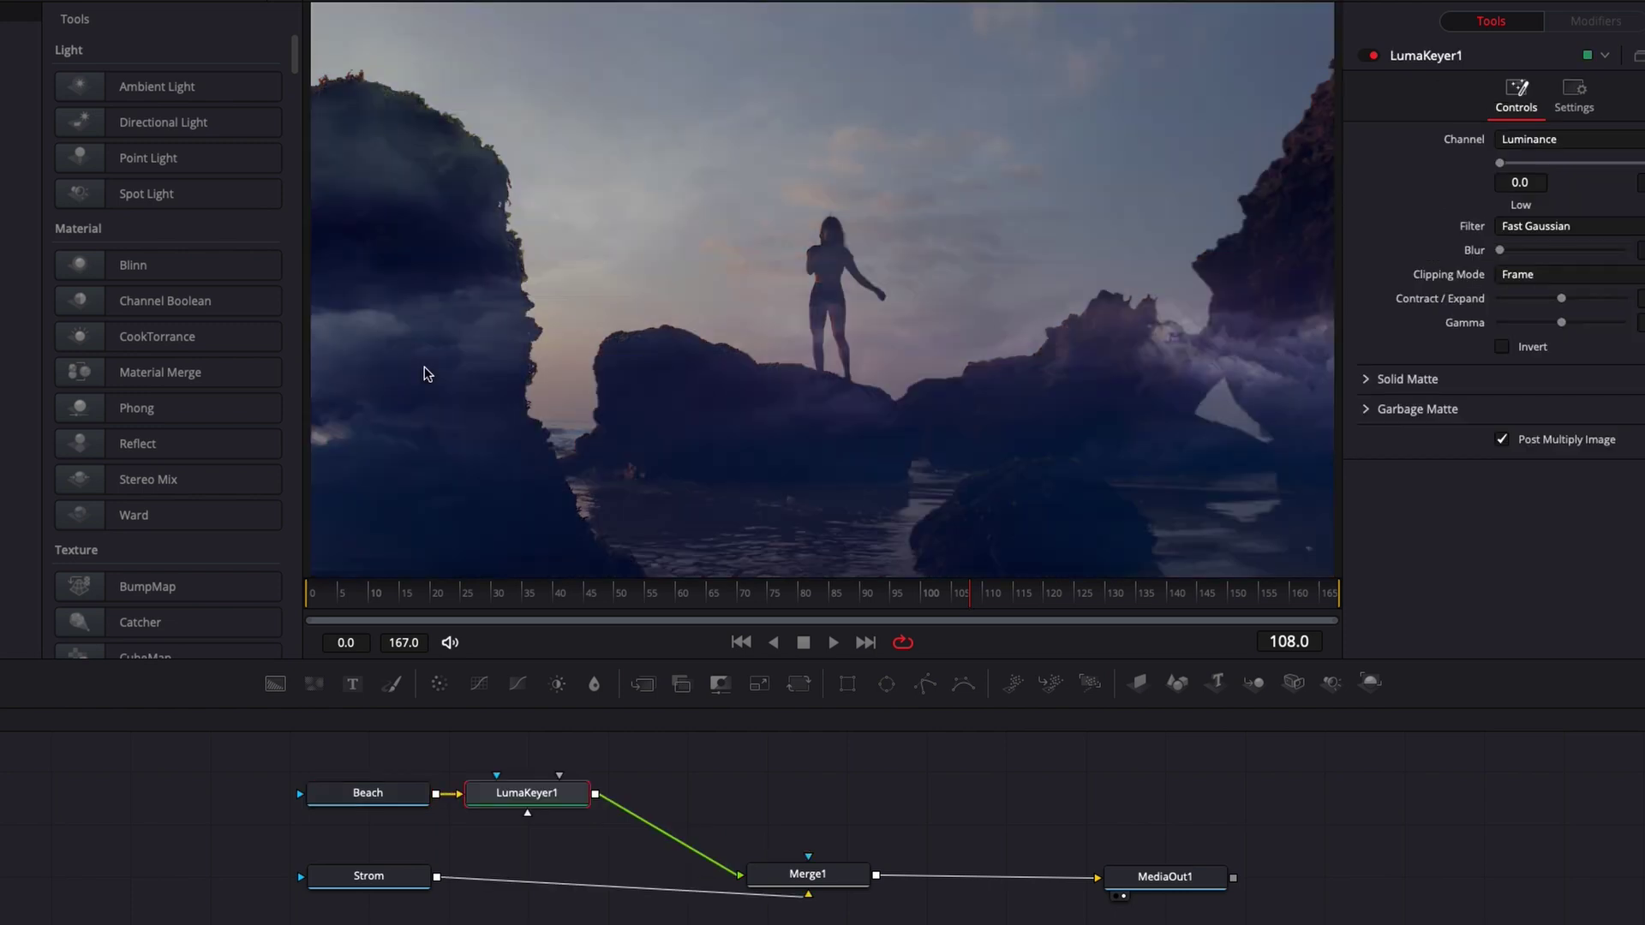
{"action": "left_click_drag", "start_coordinate": [542, 805], "coordinate": [653, 801]}
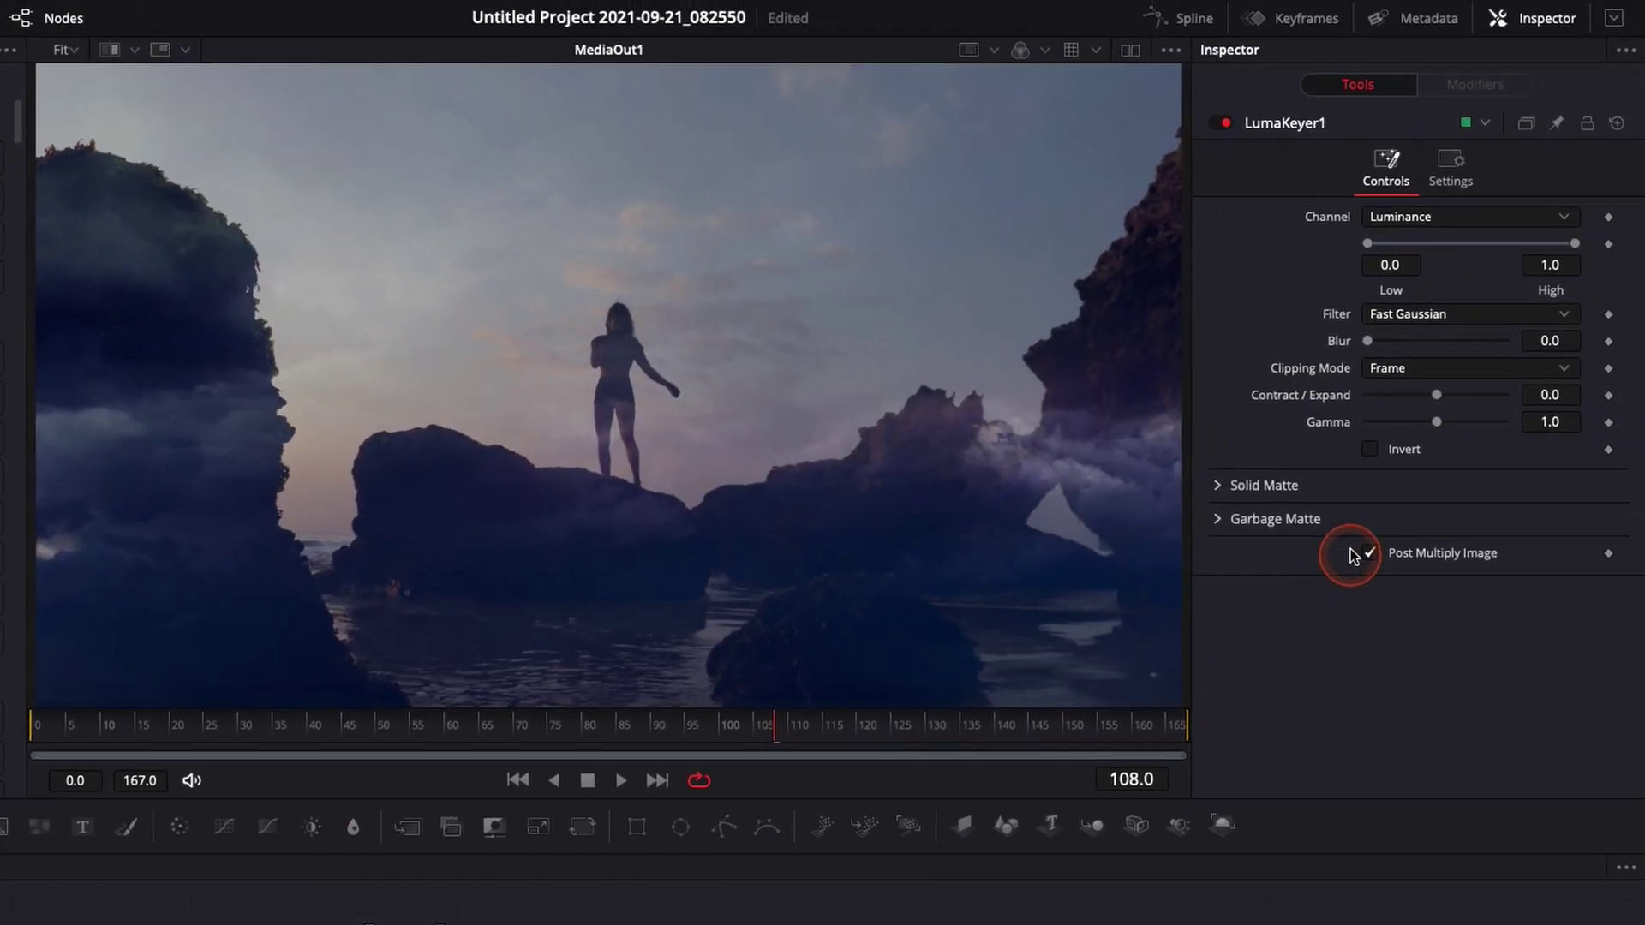
Invert LumaKeyer1, raise its Low threshold to about 0.306, and play the composite from the start.
{"action": "left_click", "coordinate": [1502, 346]}
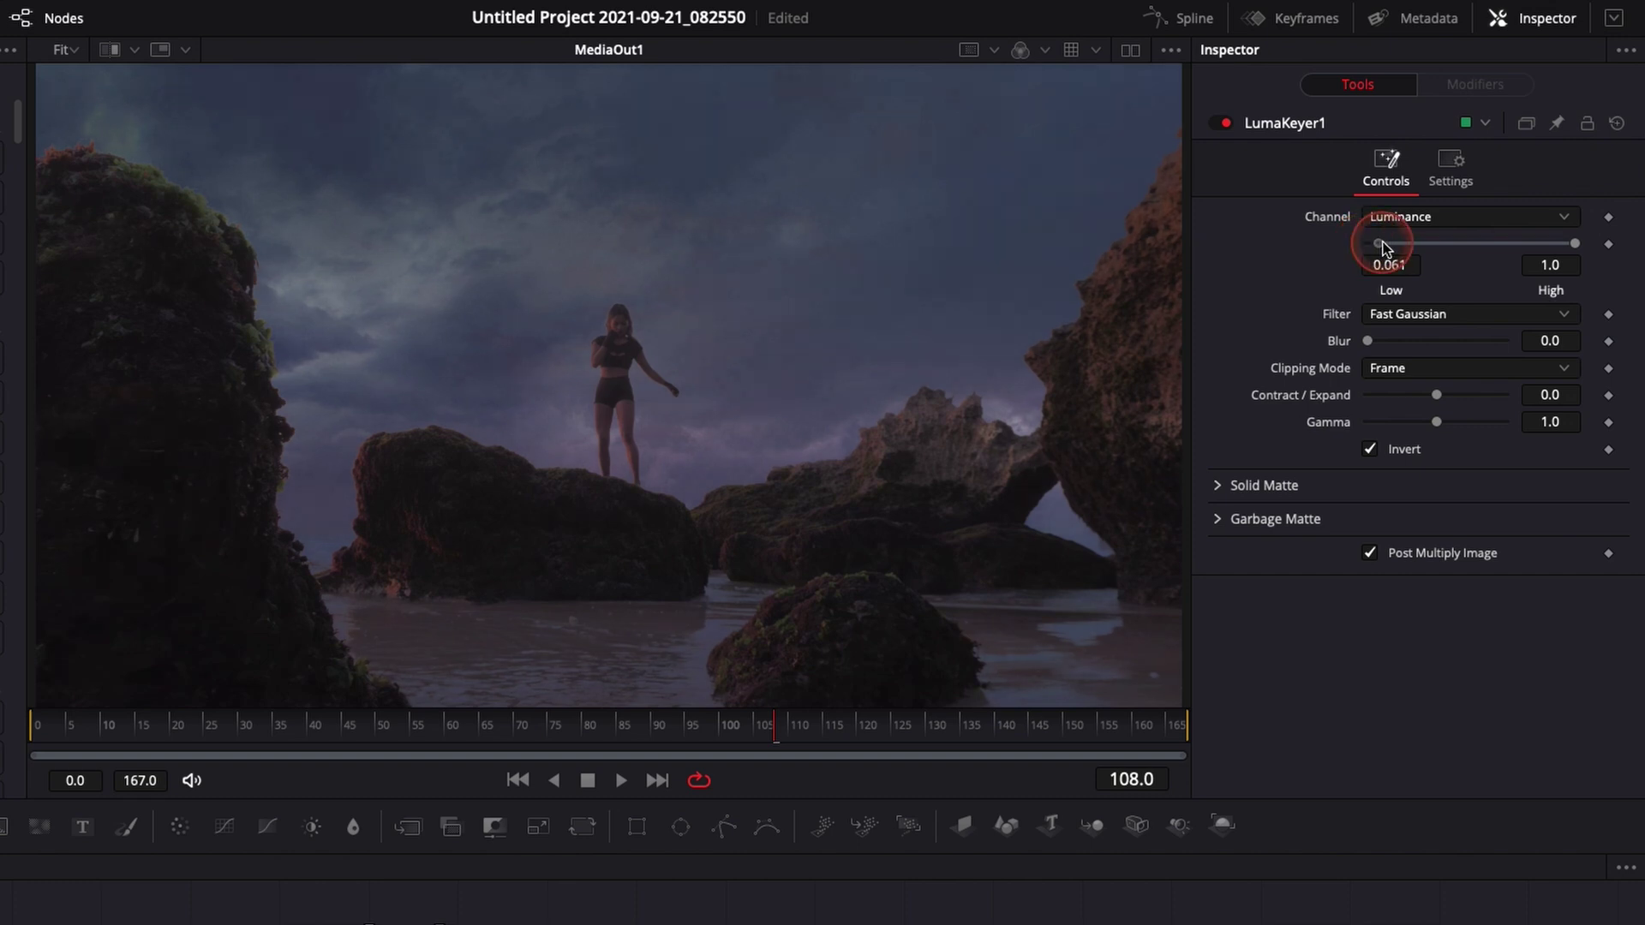
{"action": "left_click_drag", "start_coordinate": [1385, 247], "coordinate": [1410, 243]}
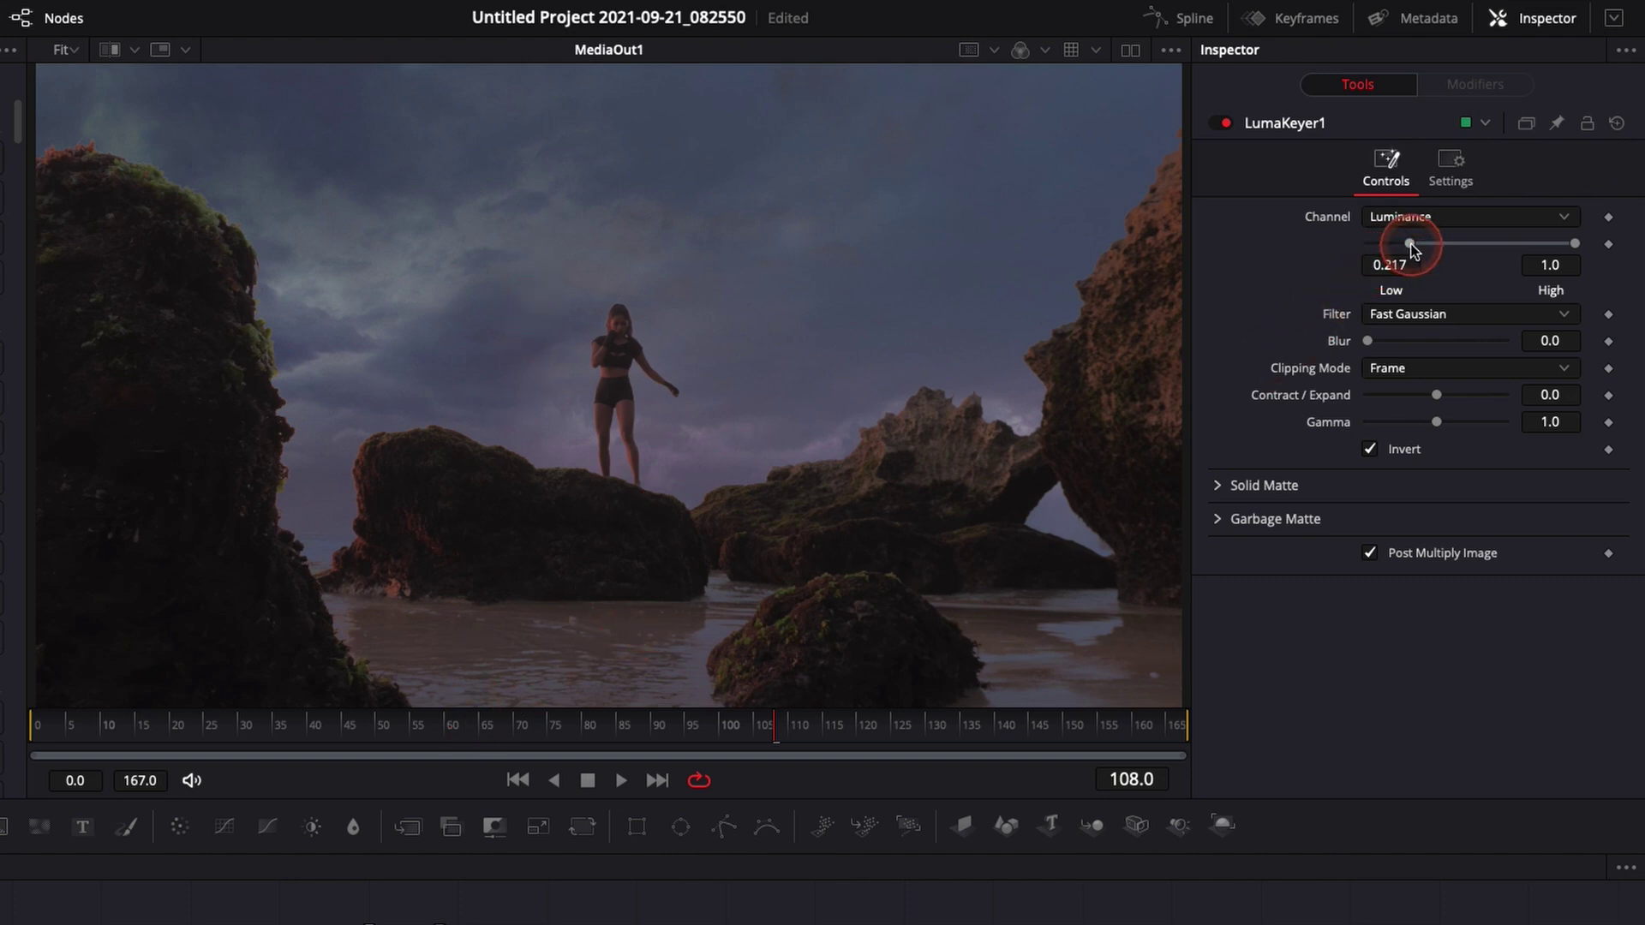
{"action": "left_click_drag", "start_coordinate": [1412, 249], "coordinate": [1430, 246]}
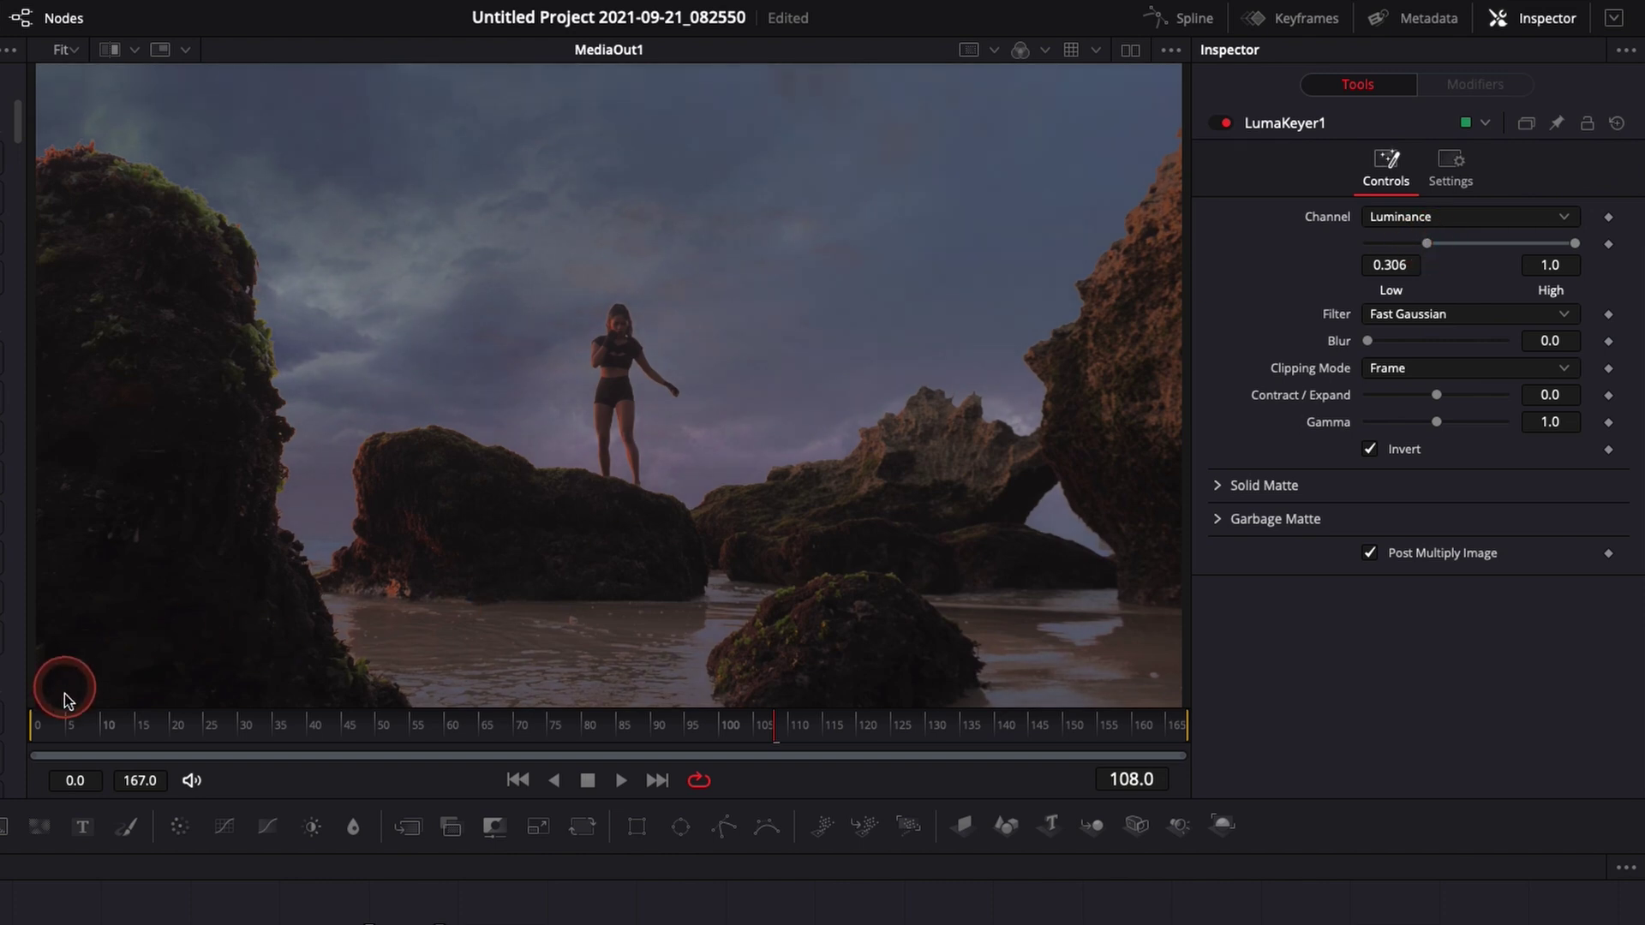
{"action": "left_click", "coordinate": [39, 742]}
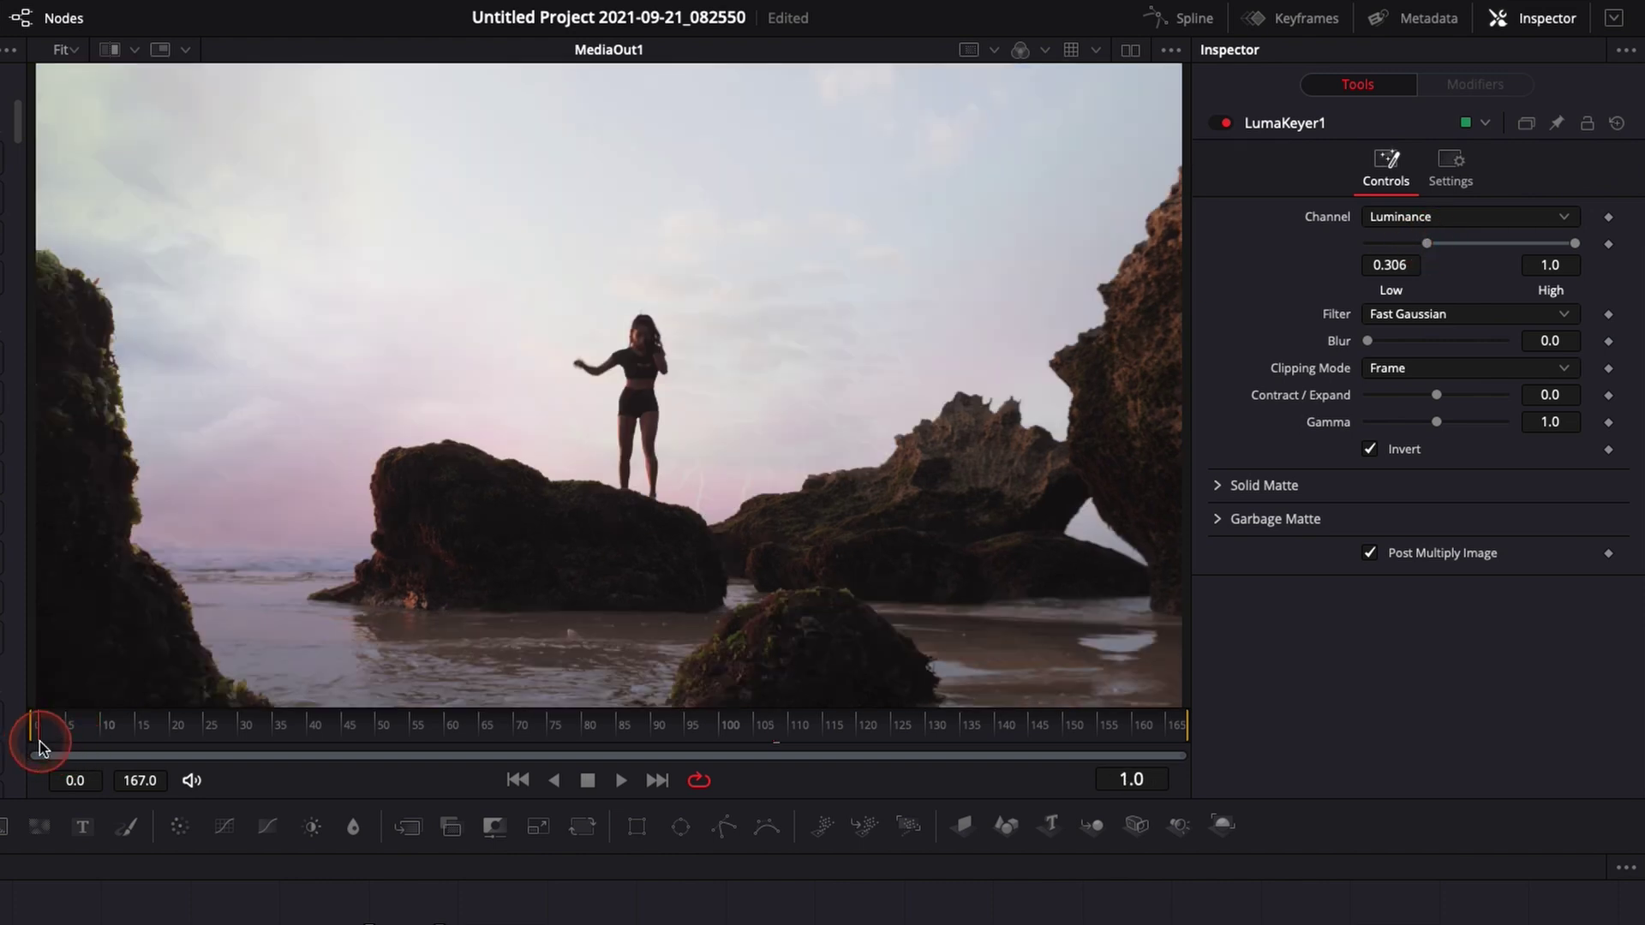
{"action": "key", "text": "space"}
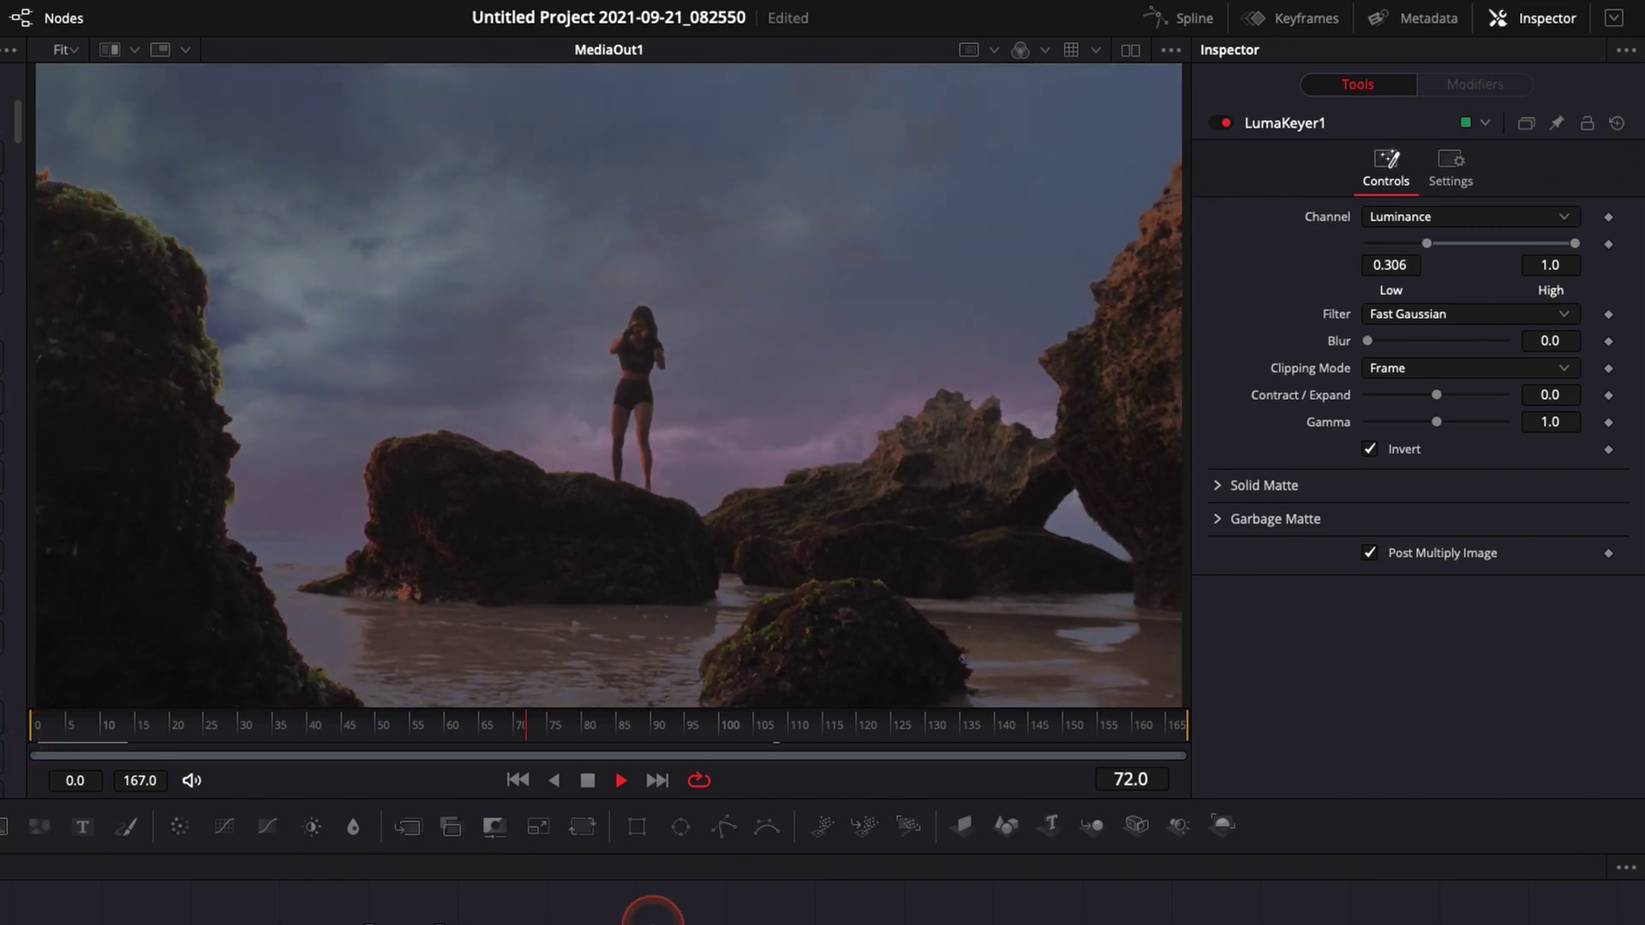
{"action": "key", "text": "space"}
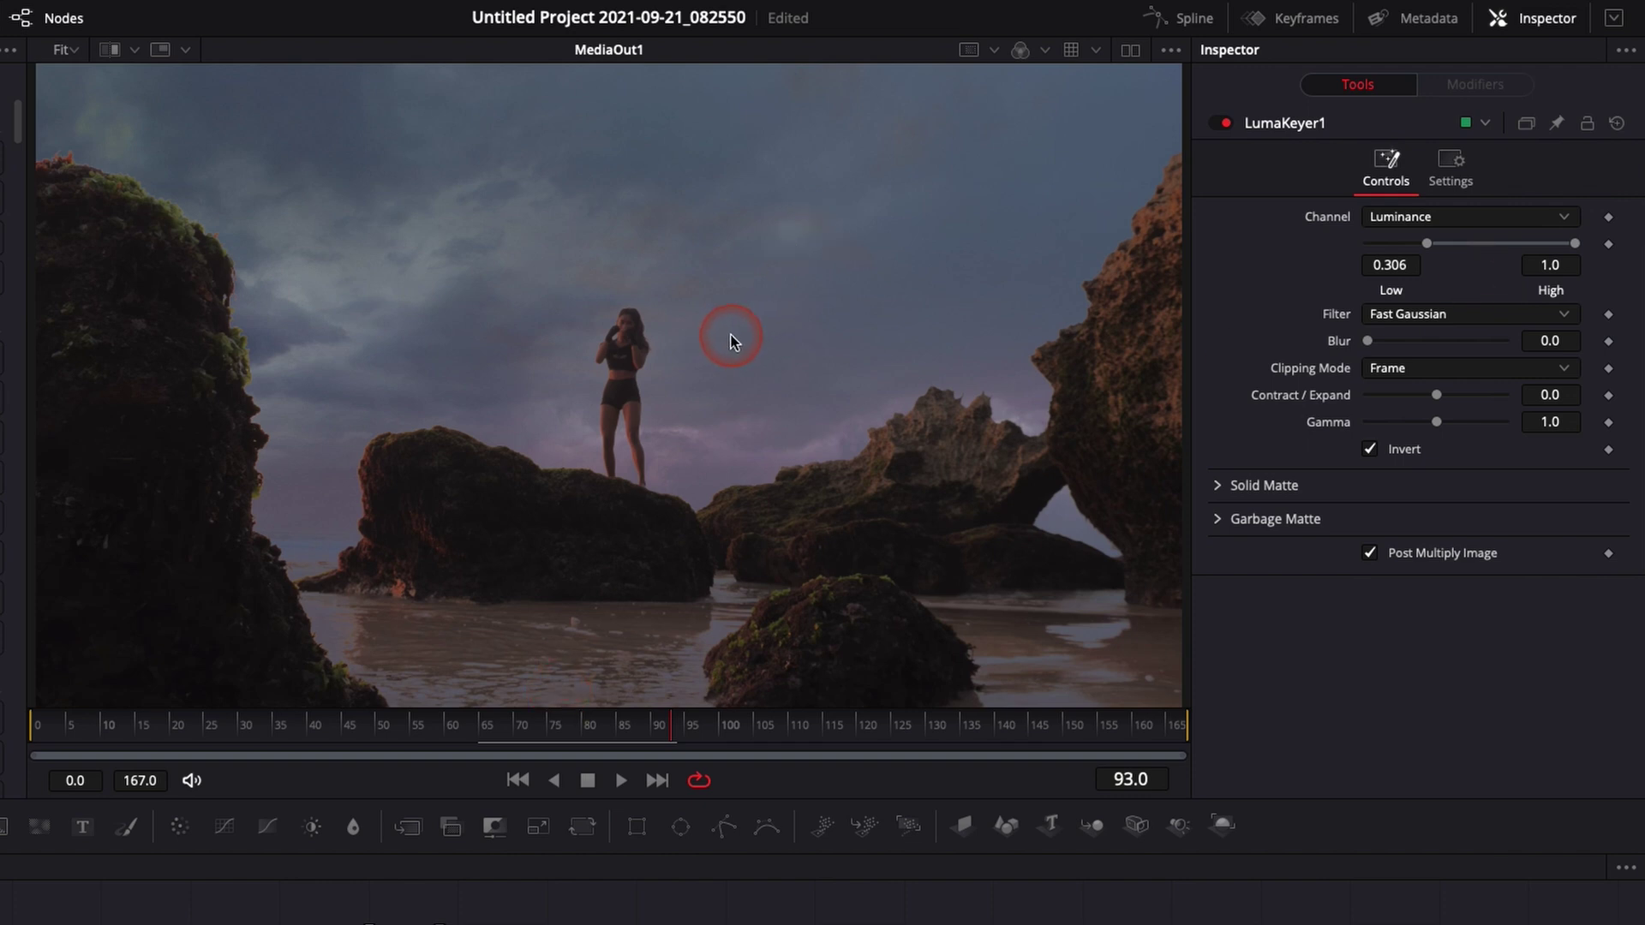
{"action": "left_click", "coordinate": [1400, 222]}
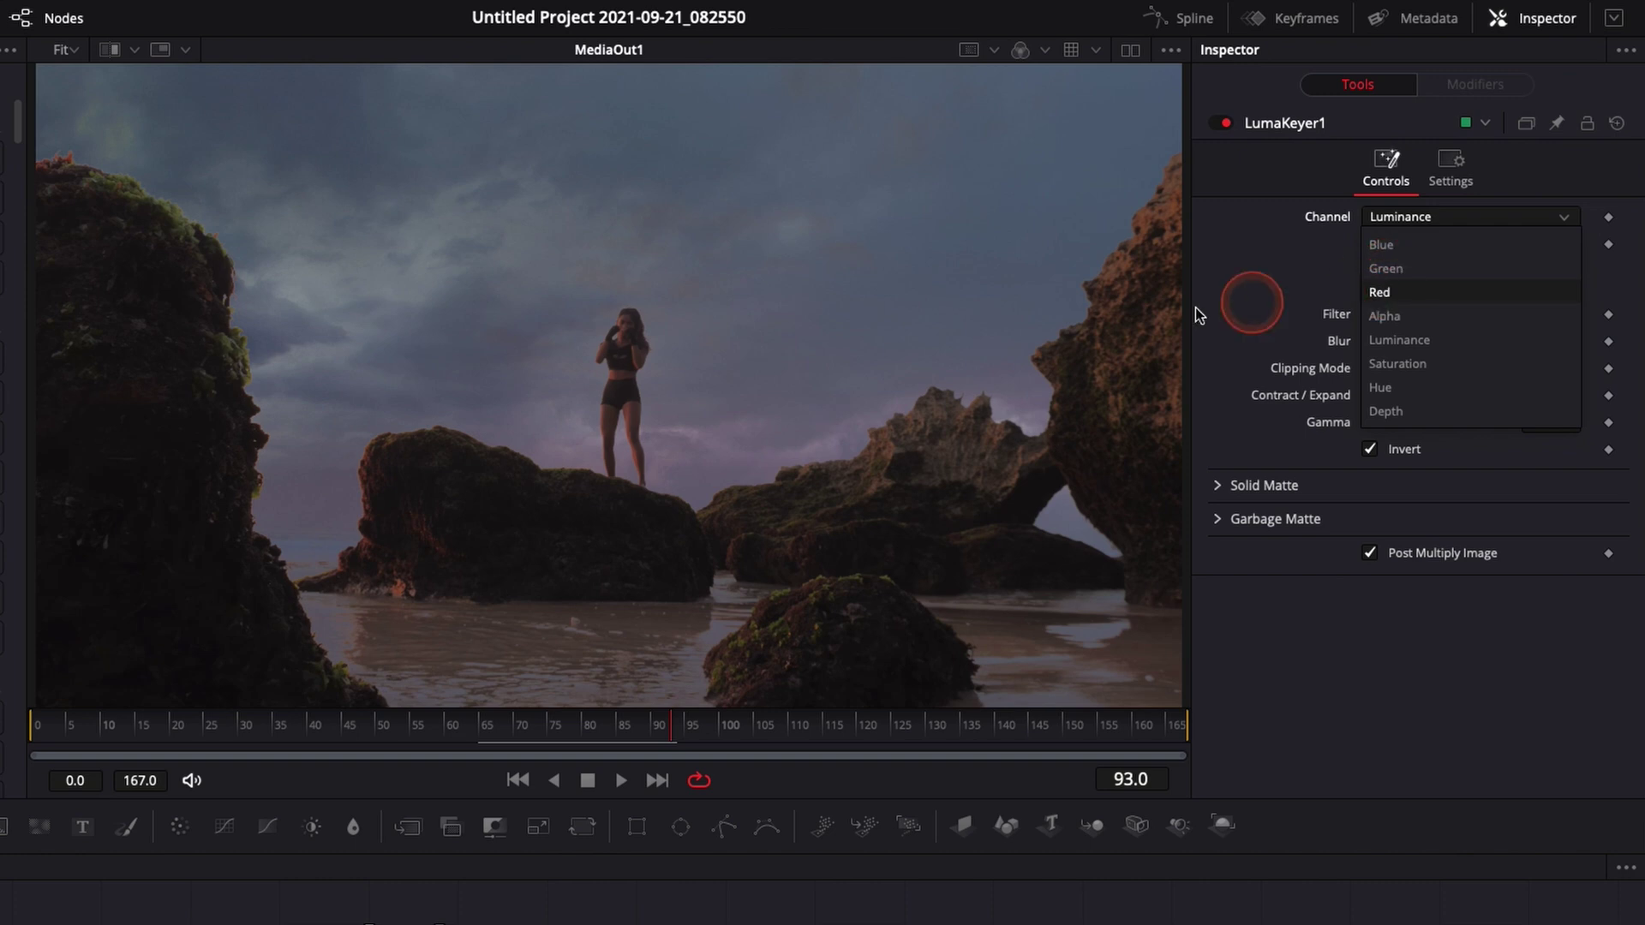
{"action": "left_click", "coordinate": [1282, 671]}
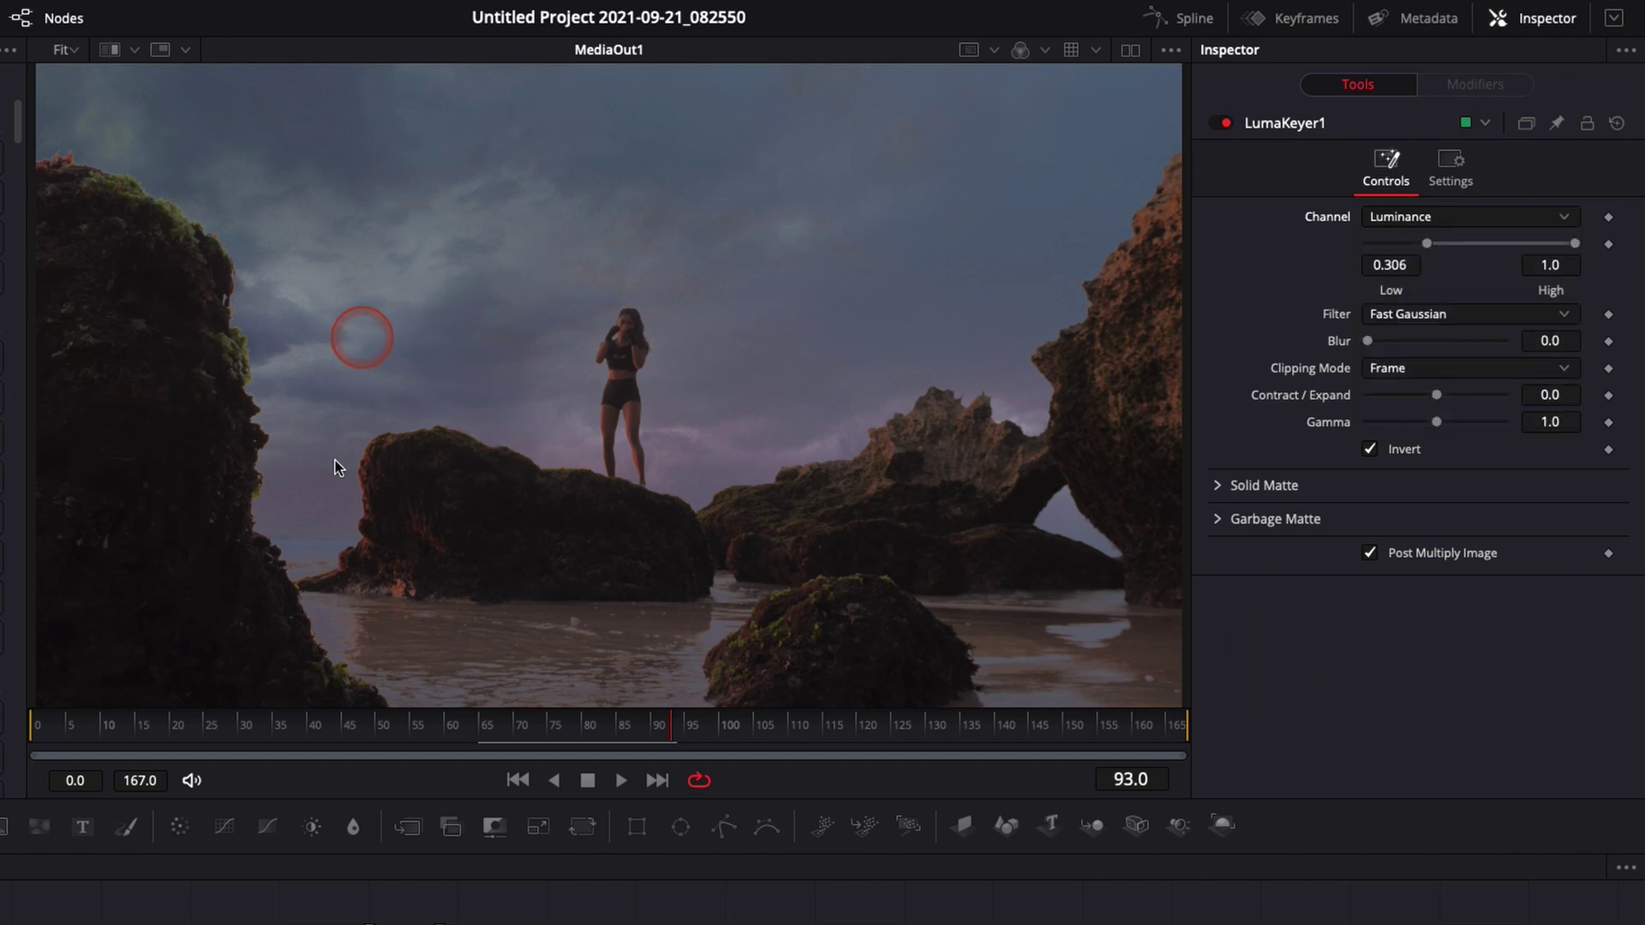
{"action": "left_click_drag", "start_coordinate": [43, 727], "coordinate": [320, 742]}
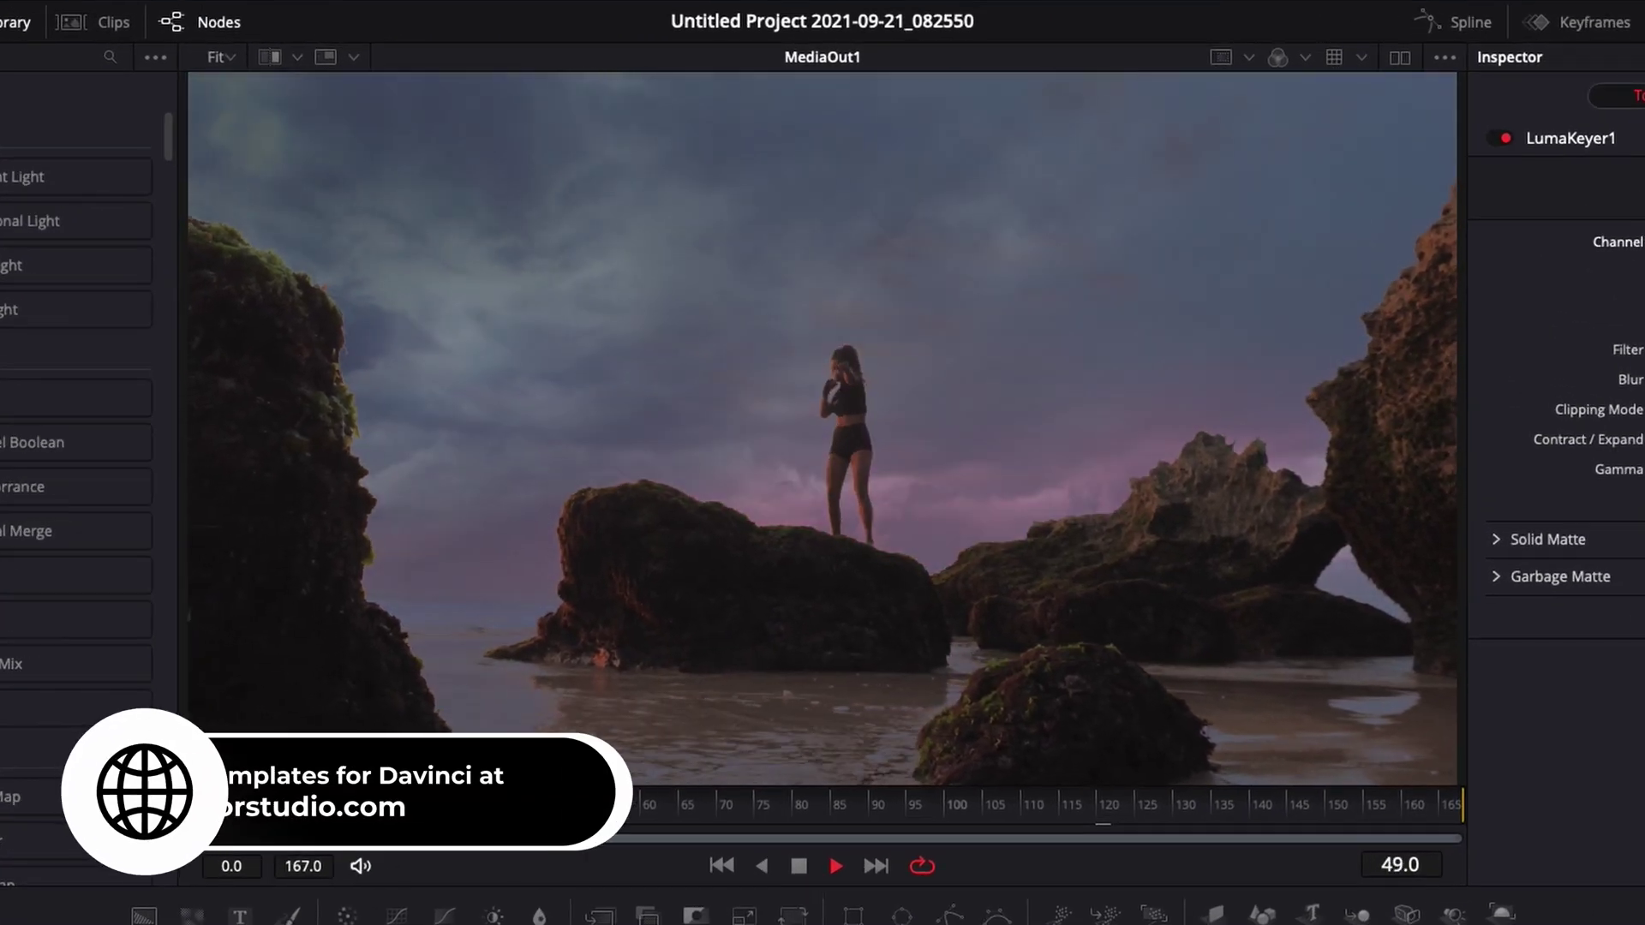
Stop playback of the stormy-sky beach composite.
{"action": "key", "text": "space"}
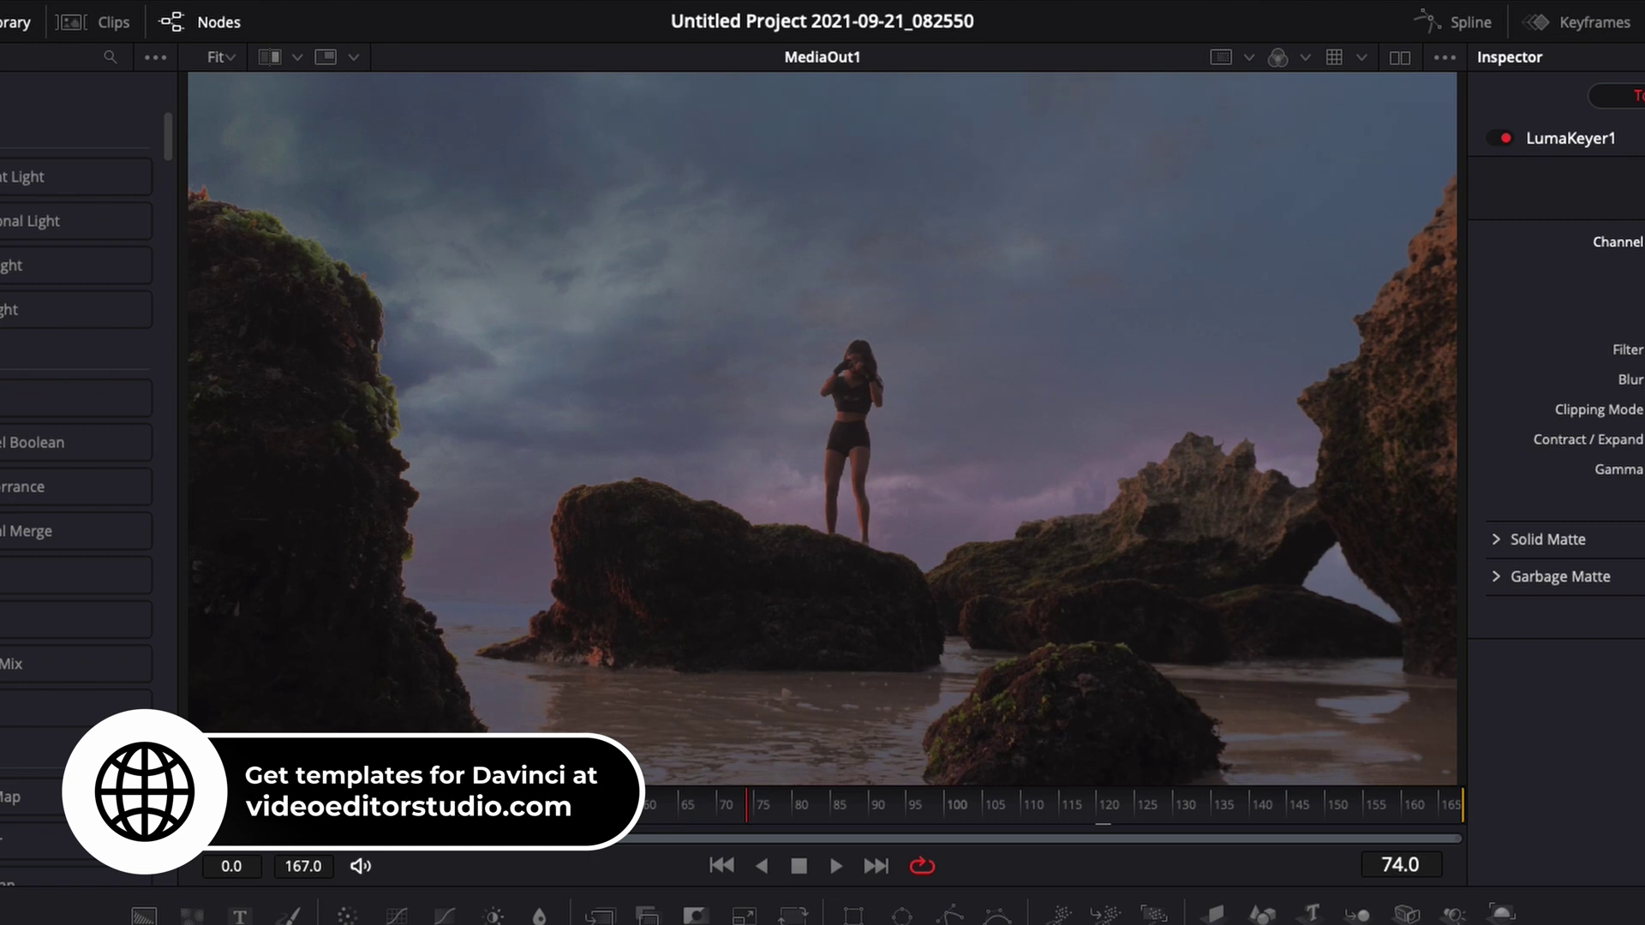